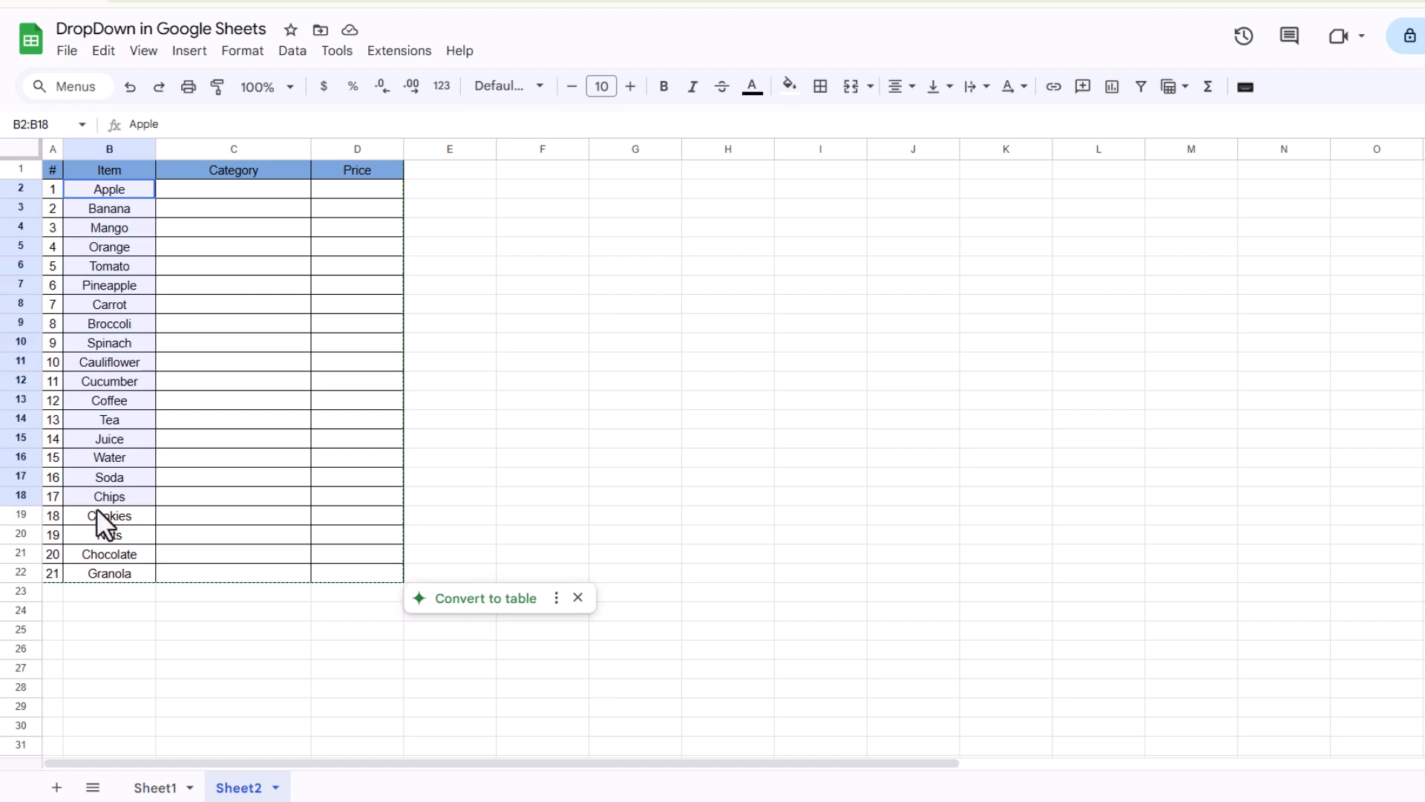
# Step: Select the Category cells C2:C22 on Sheet2 and add a data validation rule for them
pyautogui.moveTo(228, 193); pyautogui.dragTo(200, 417)
pyautogui.click(97, 186)
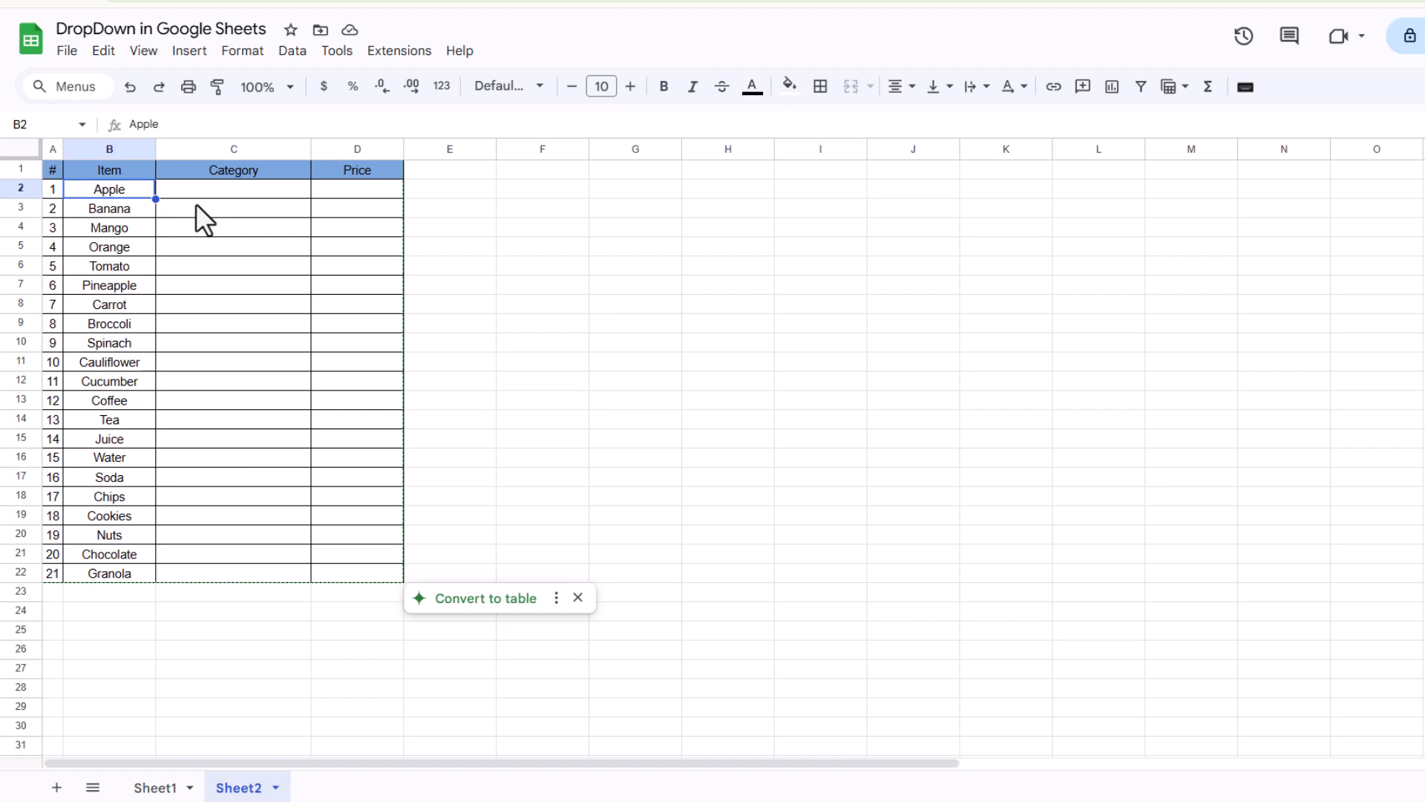
pyautogui.moveTo(252, 190); pyautogui.dragTo(245, 559)
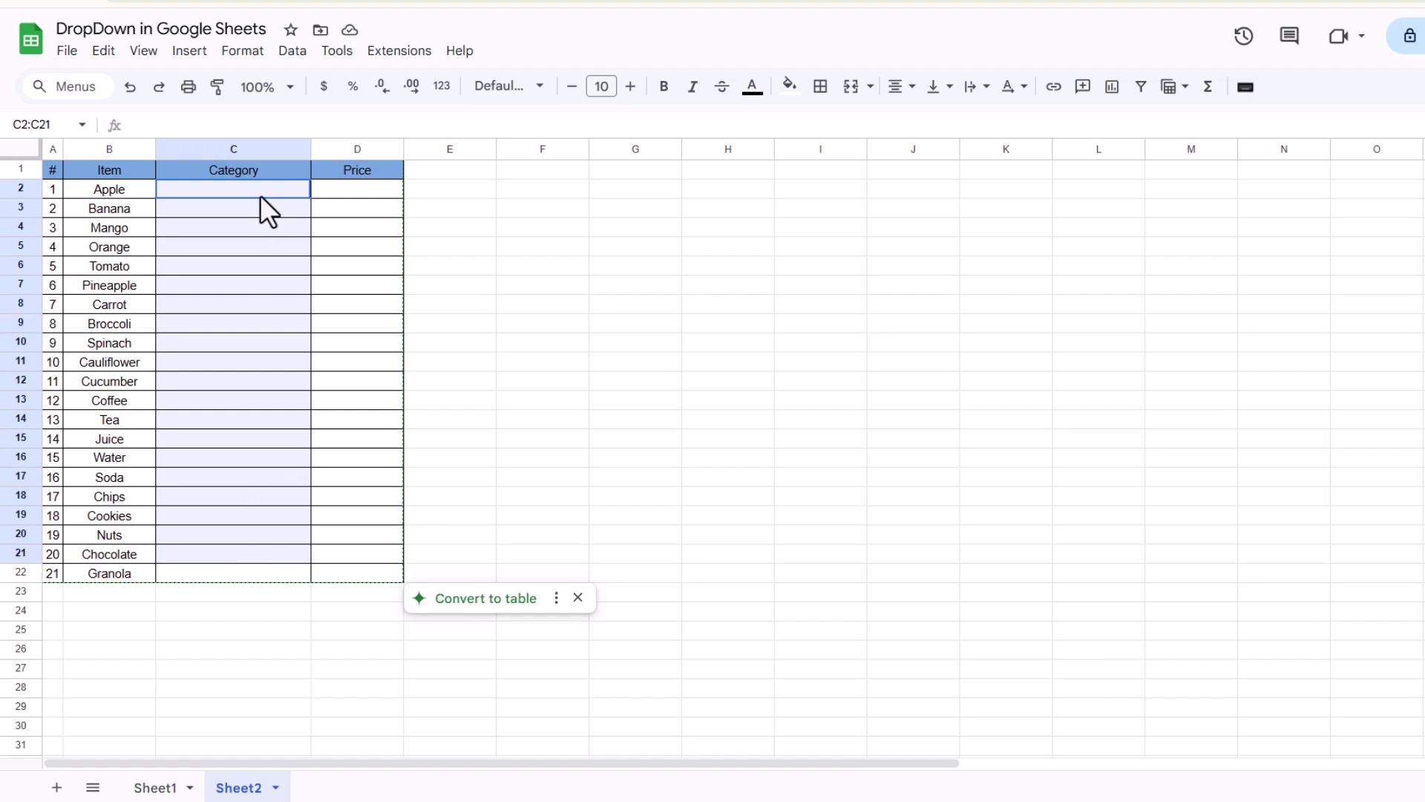
pyautogui.moveTo(261, 194); pyautogui.dragTo(270, 567)
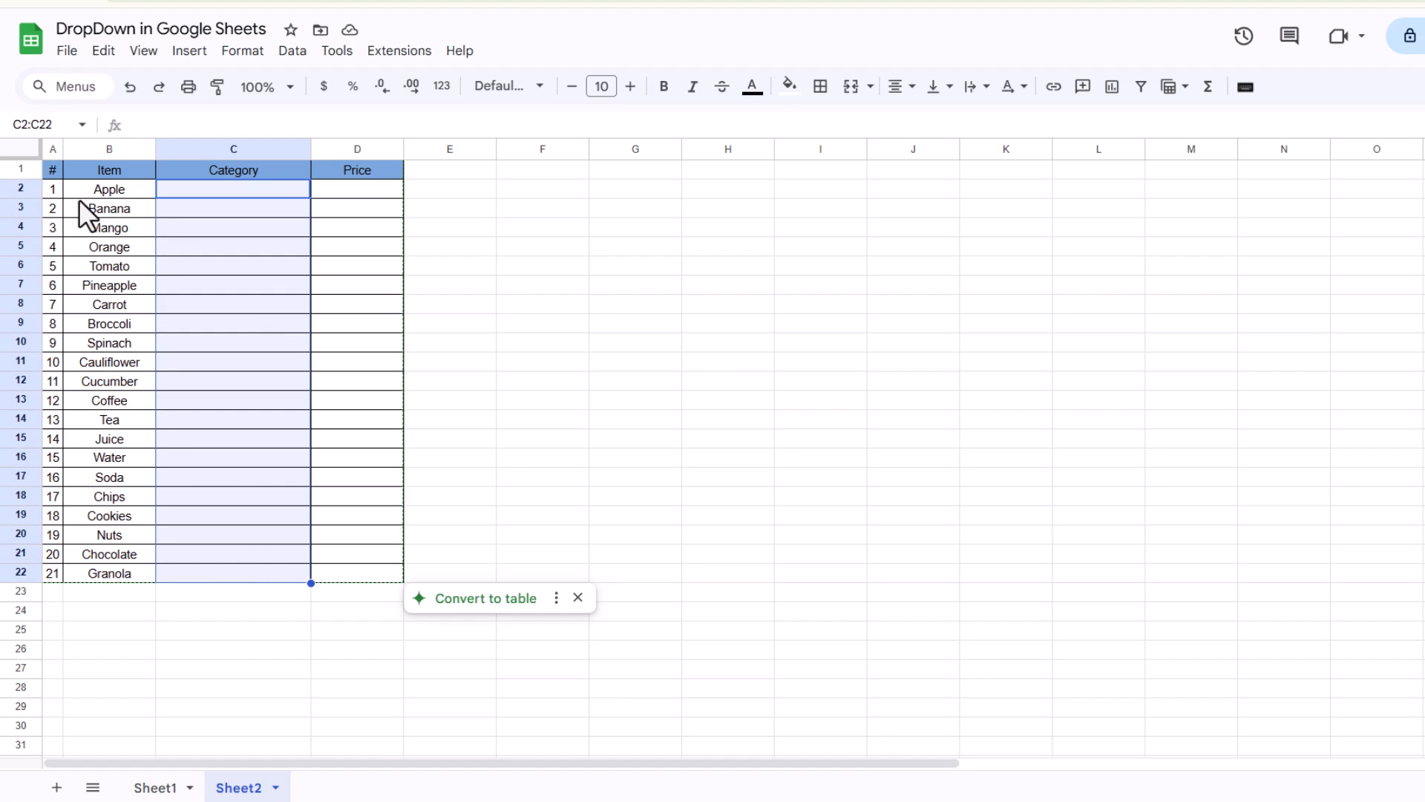
pyautogui.rightClick(252, 194)
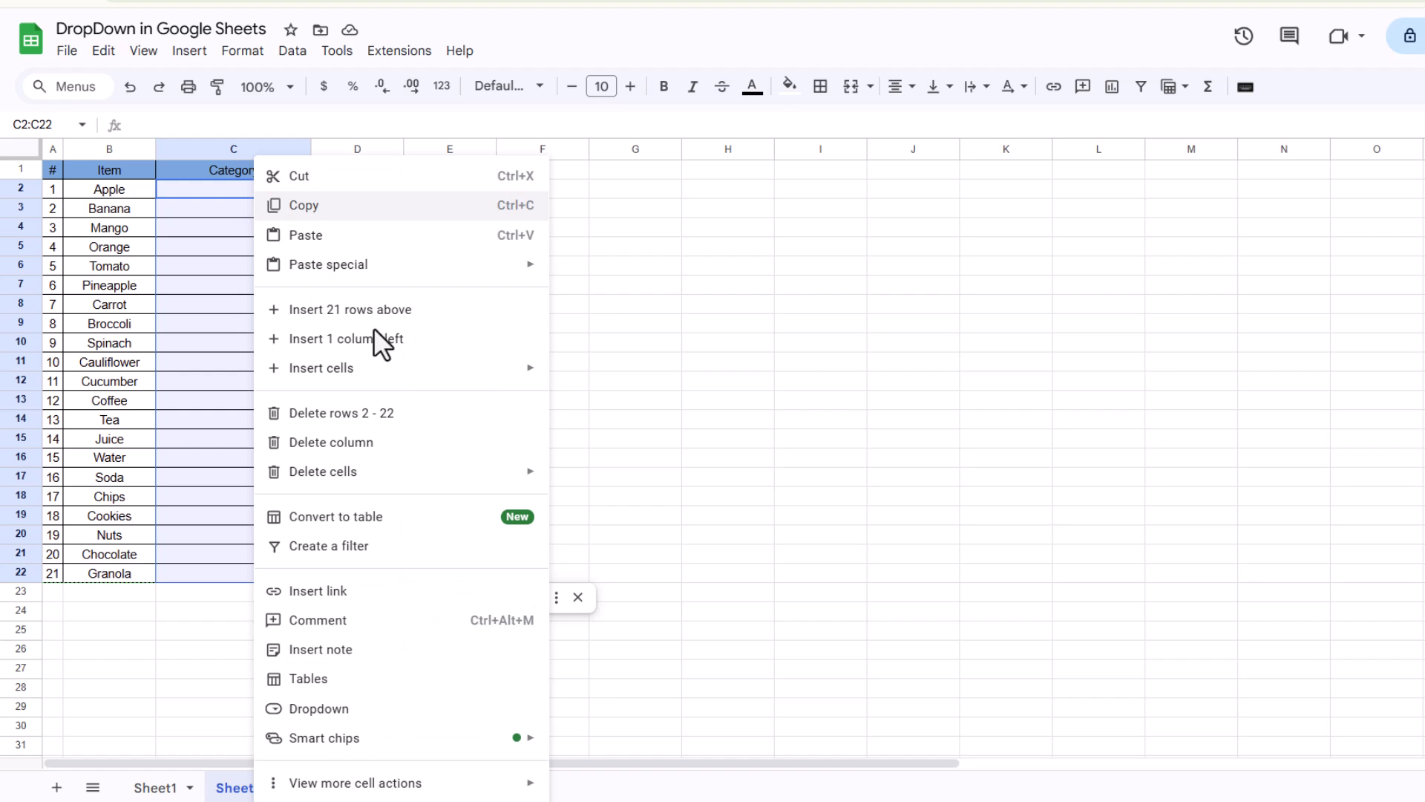
pyautogui.moveTo(476, 794)
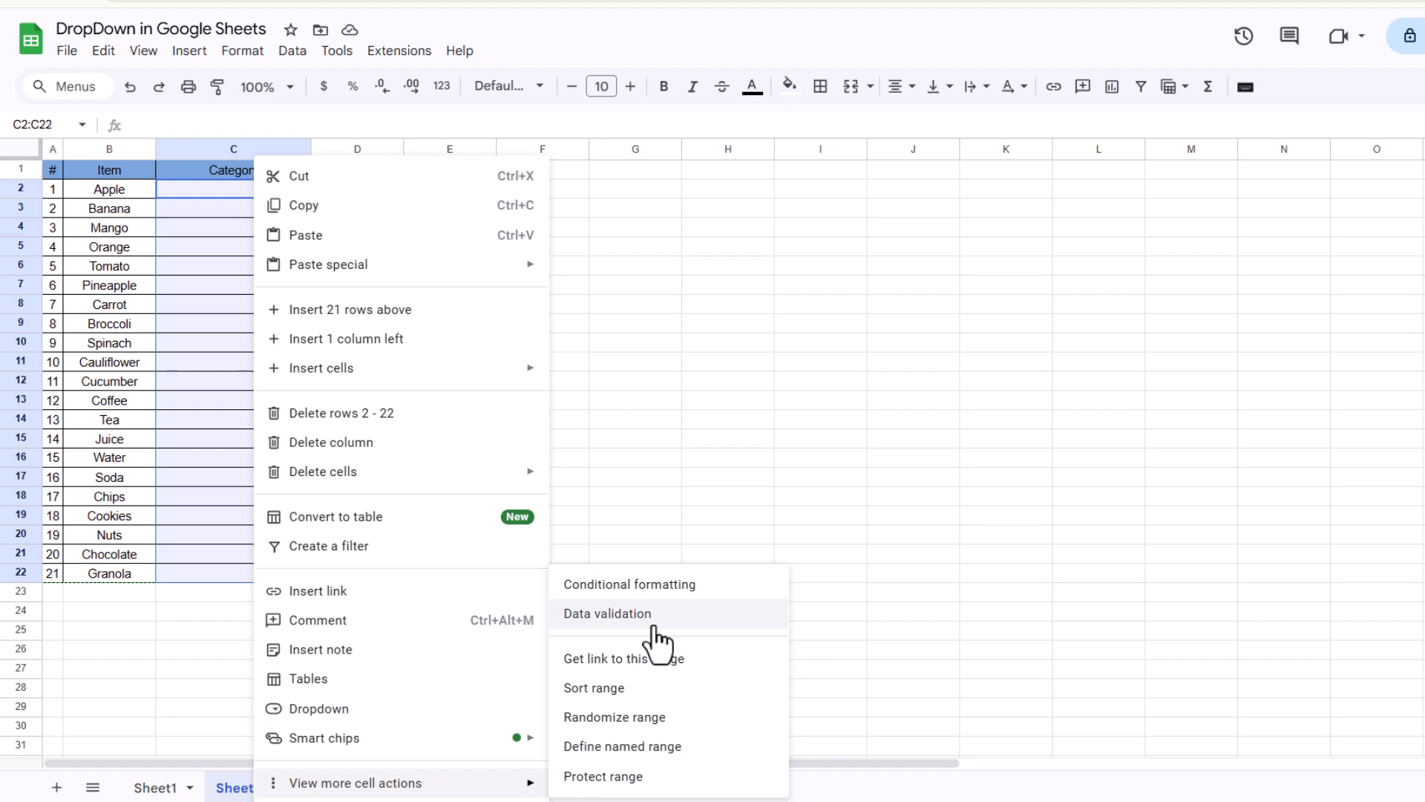
pyautogui.click(292, 53)
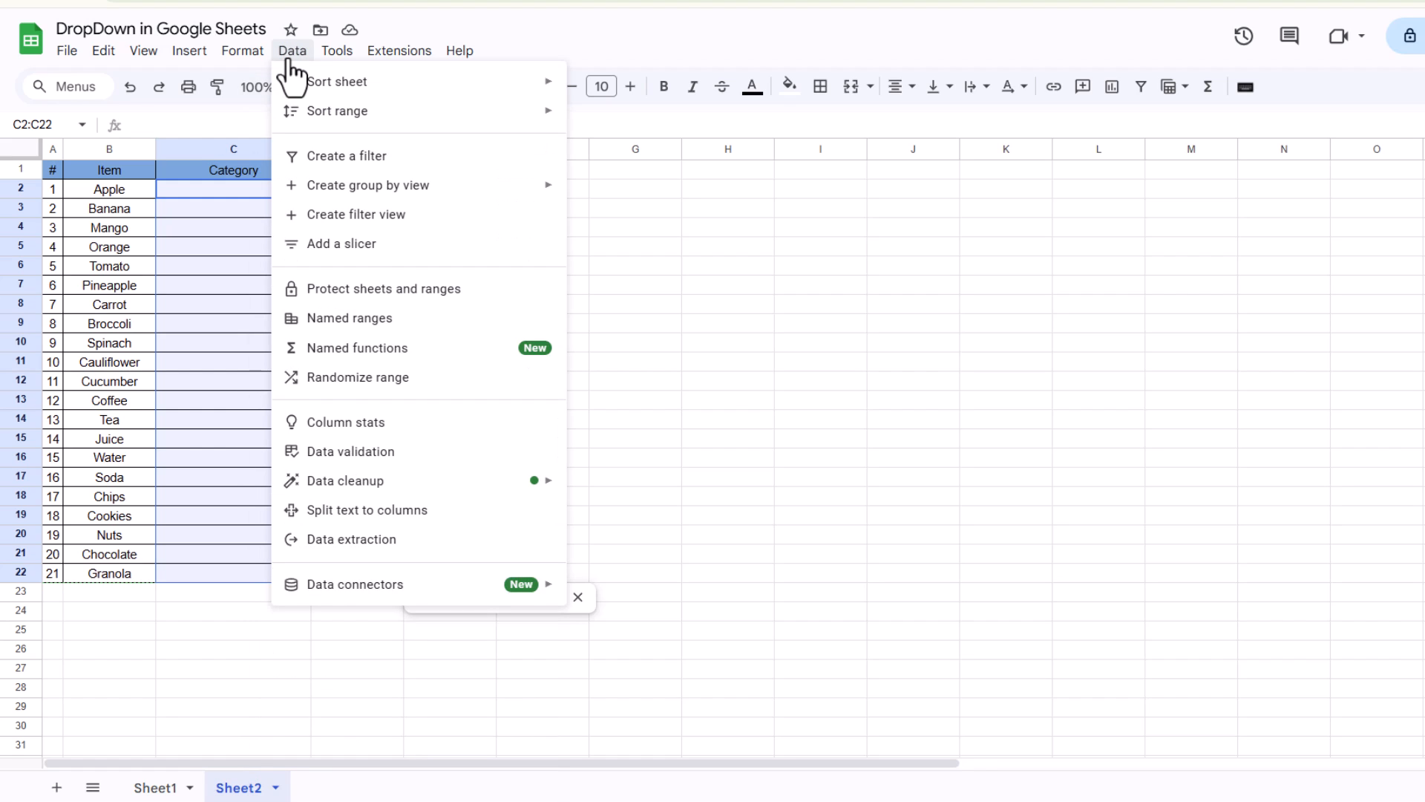
pyautogui.click(425, 456)
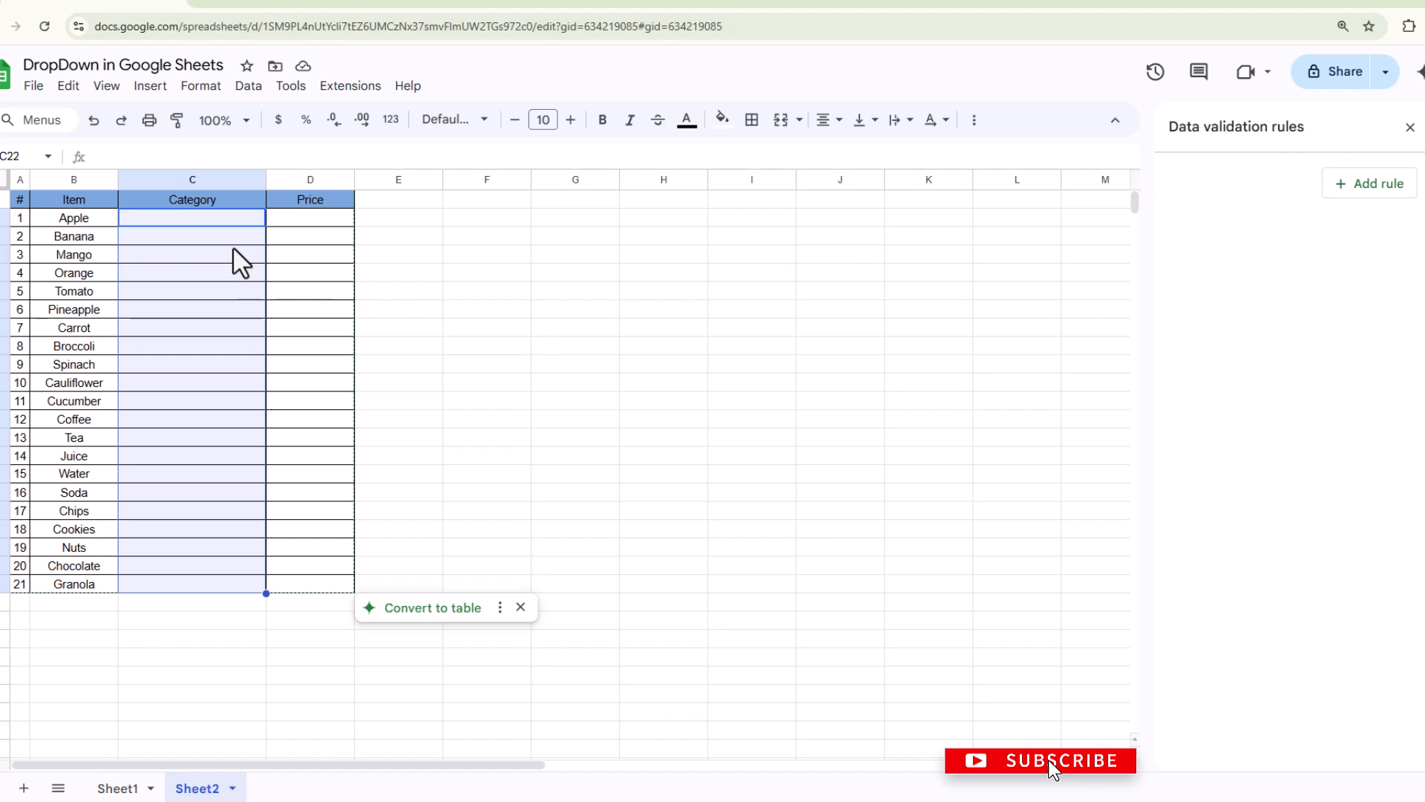
pyautogui.click(1349, 185)
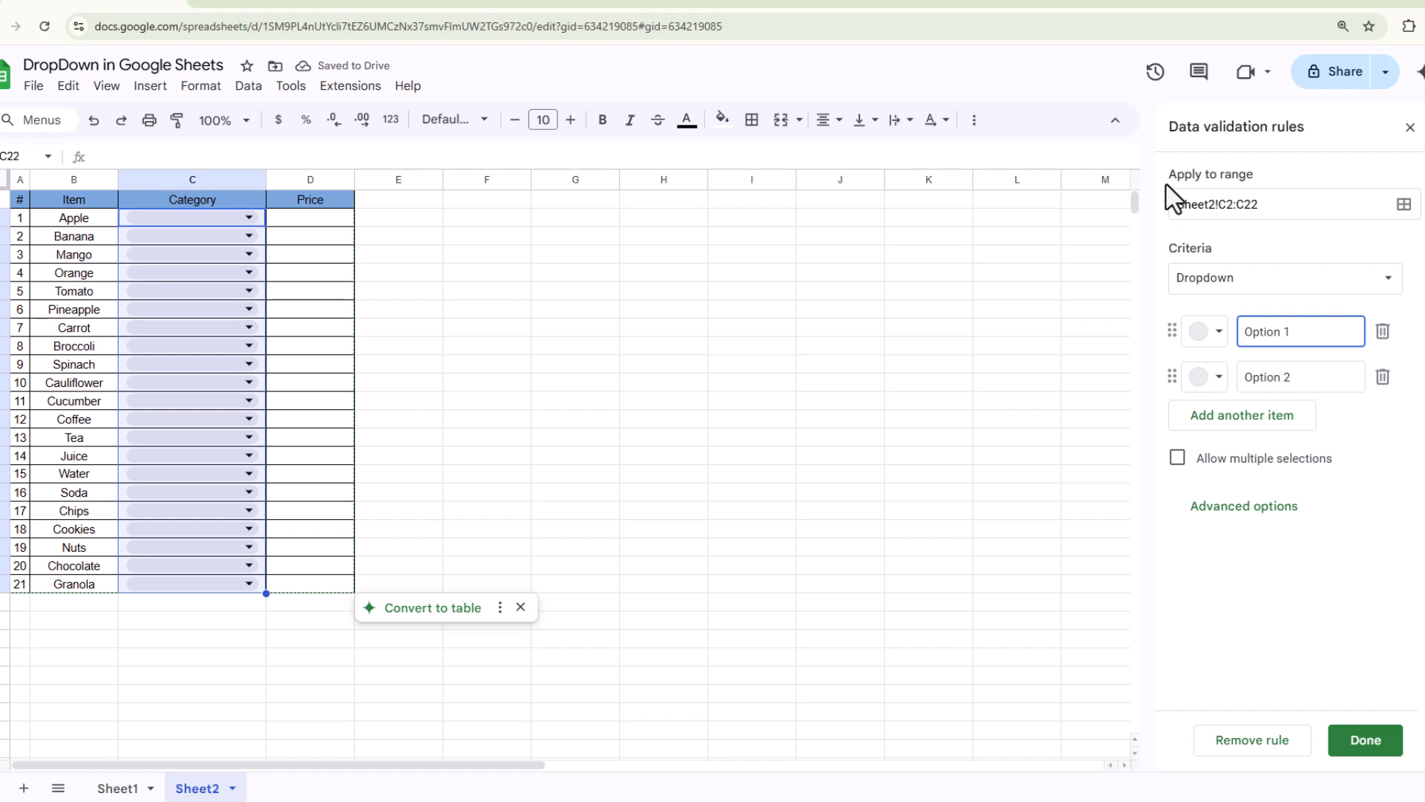
# Step: Keep the rule's criteria as Dropdown and name its first two options Fruit and Vegetable
pyautogui.click(1223, 208)
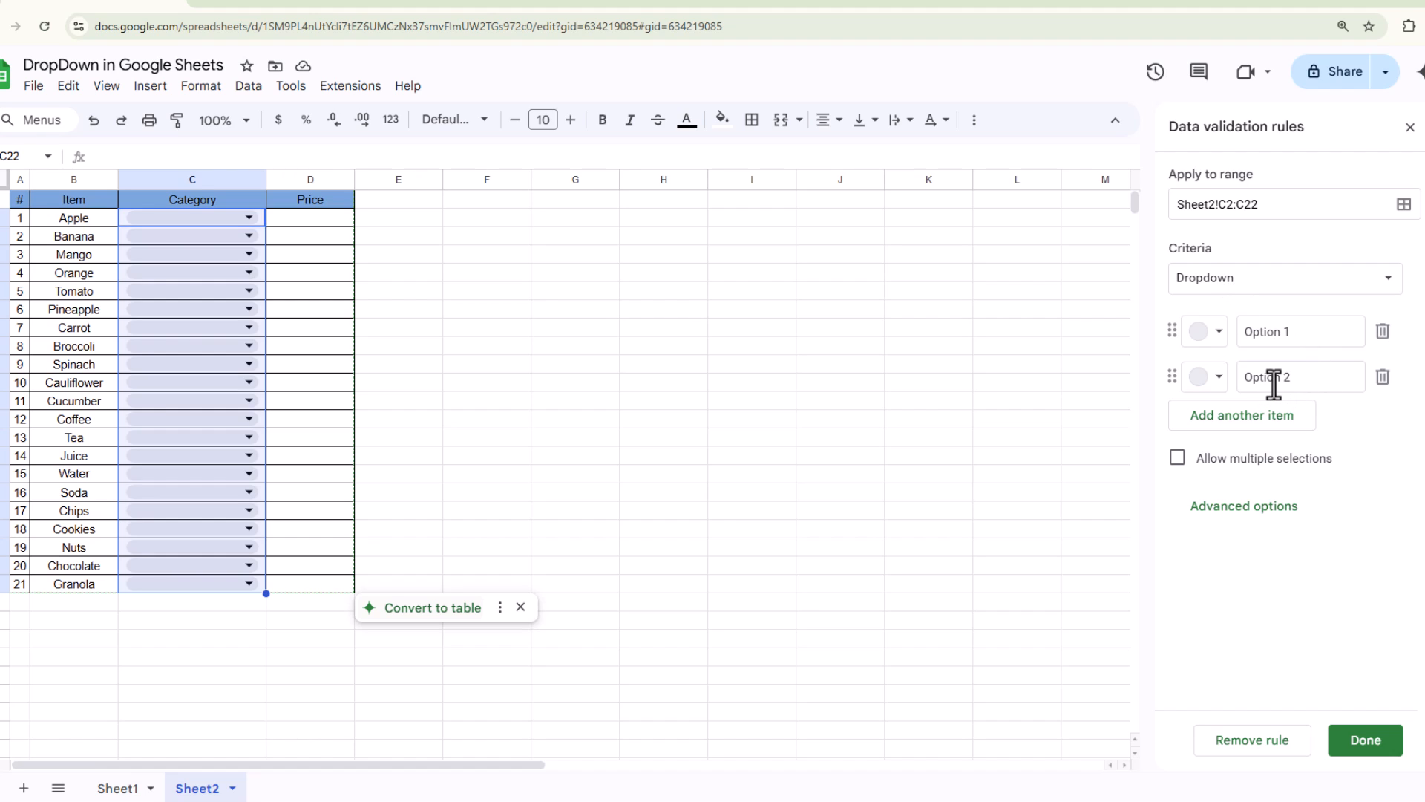
pyautogui.click(1377, 293)
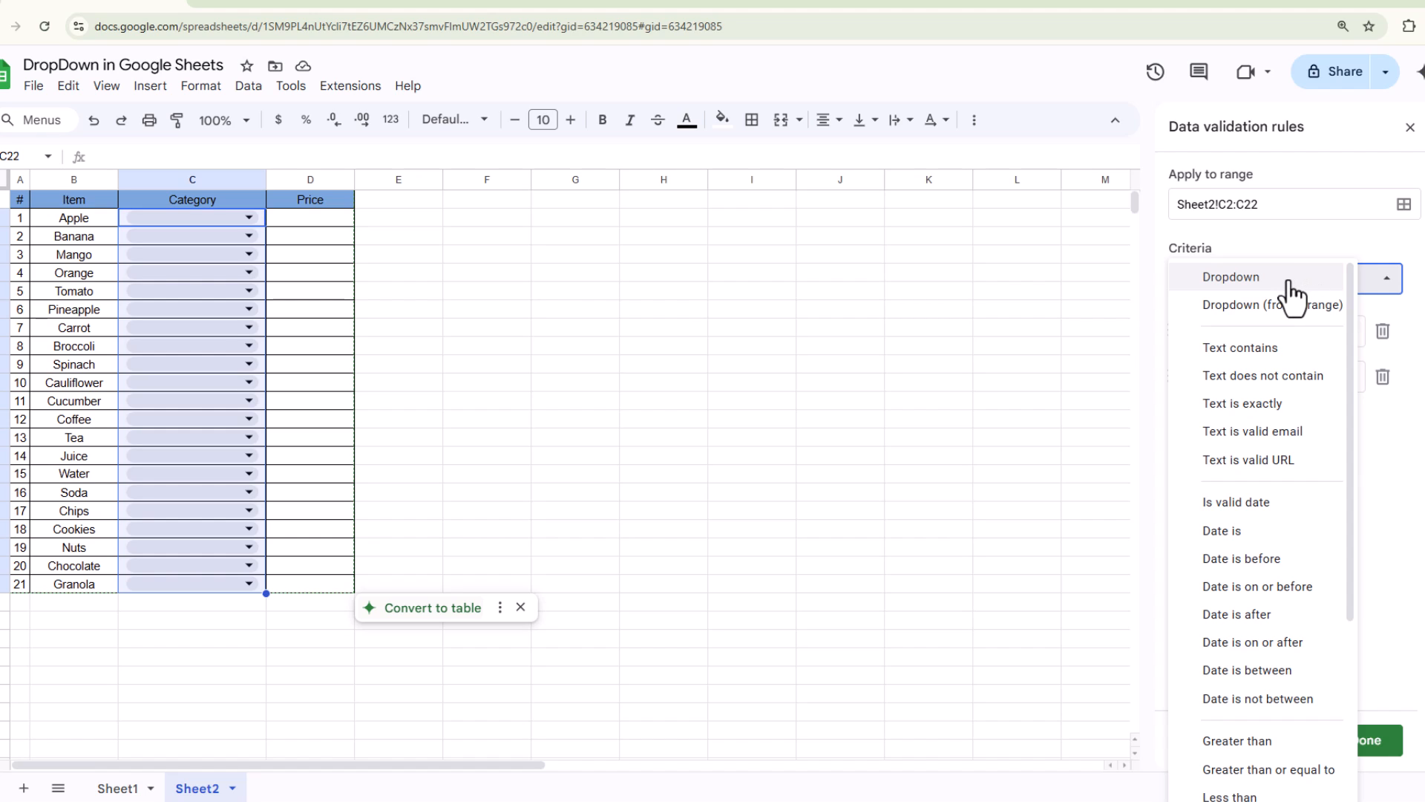
pyautogui.click(1292, 282)
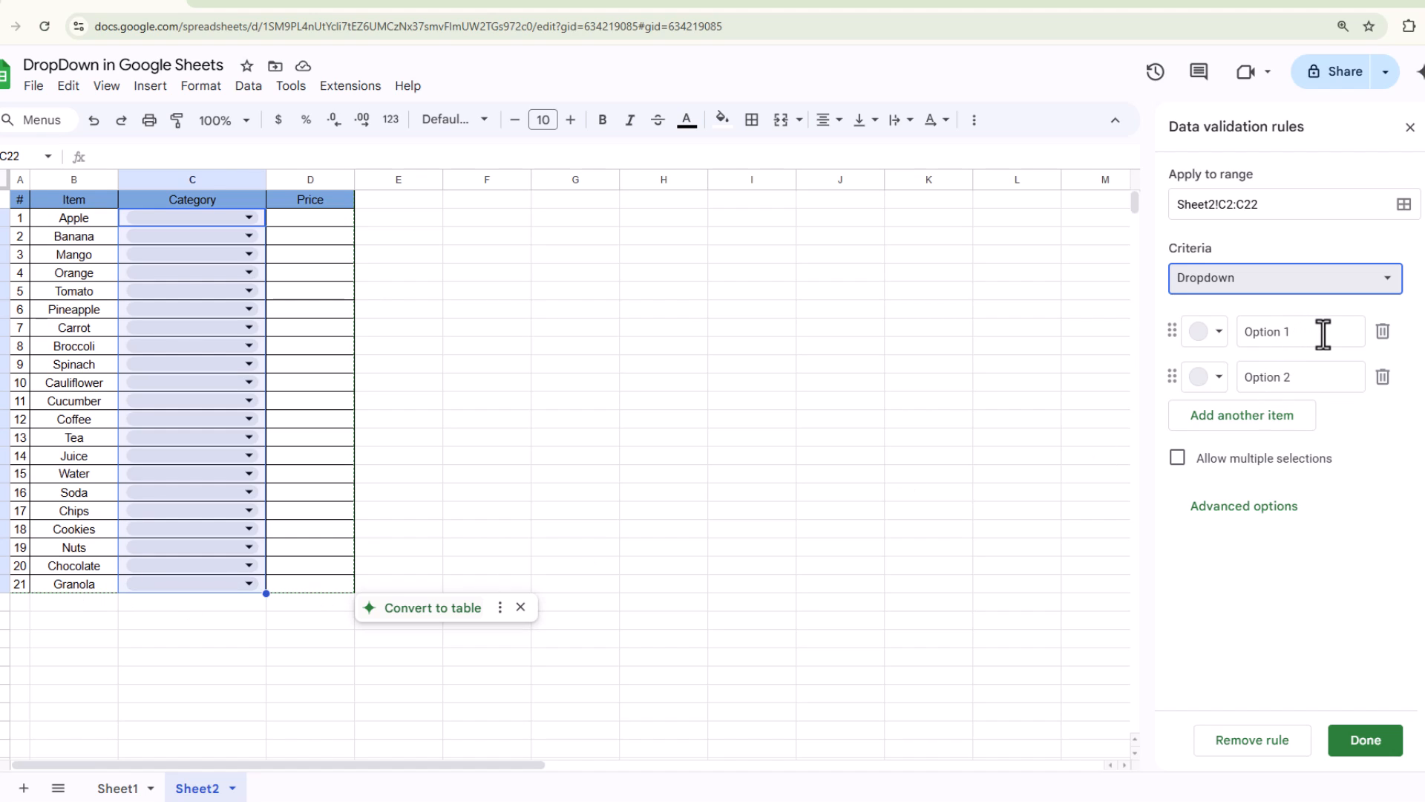
pyautogui.moveTo(1306, 331); pyautogui.dragTo(1245, 331)
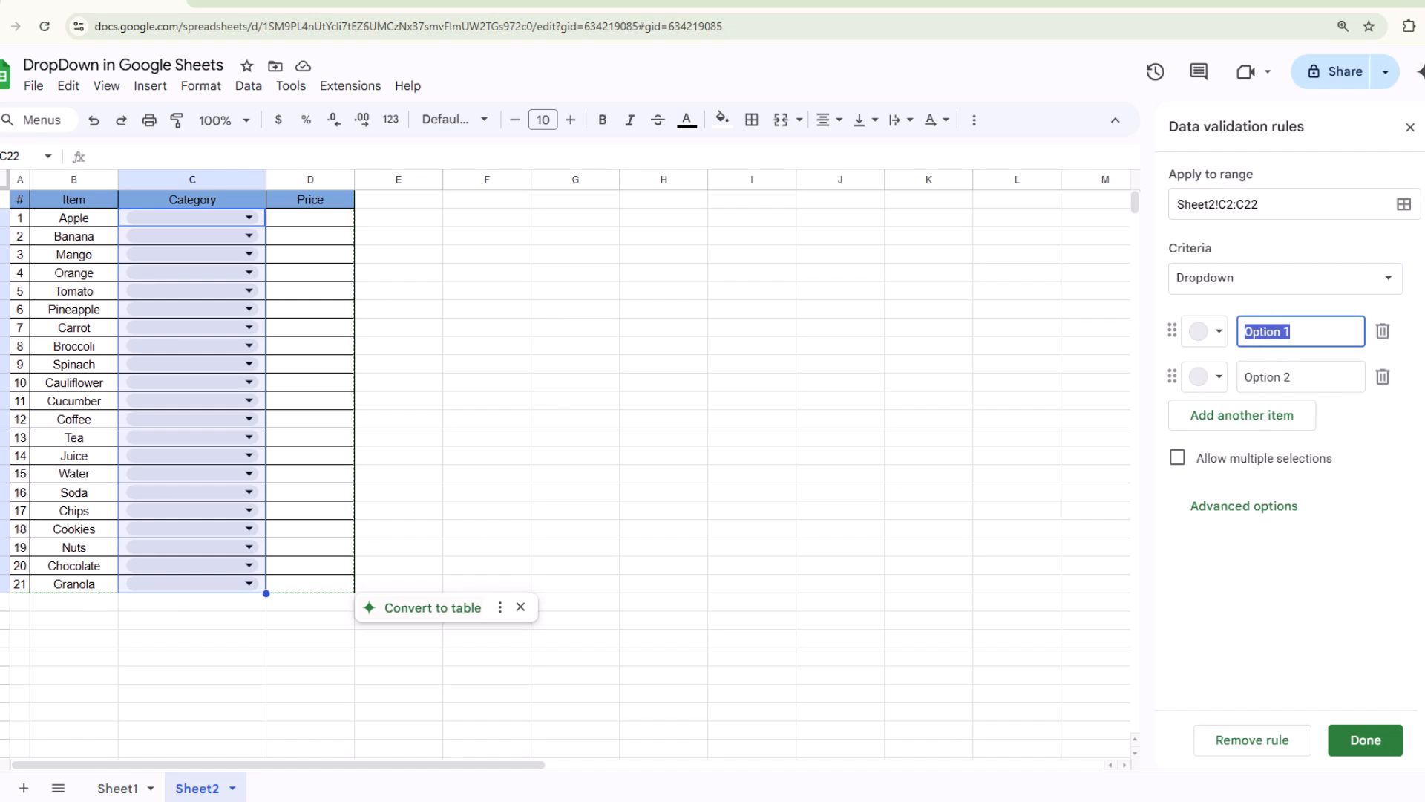
pyautogui.write('Fruit')
pyautogui.moveTo(1303, 377); pyautogui.dragTo(1221, 394)
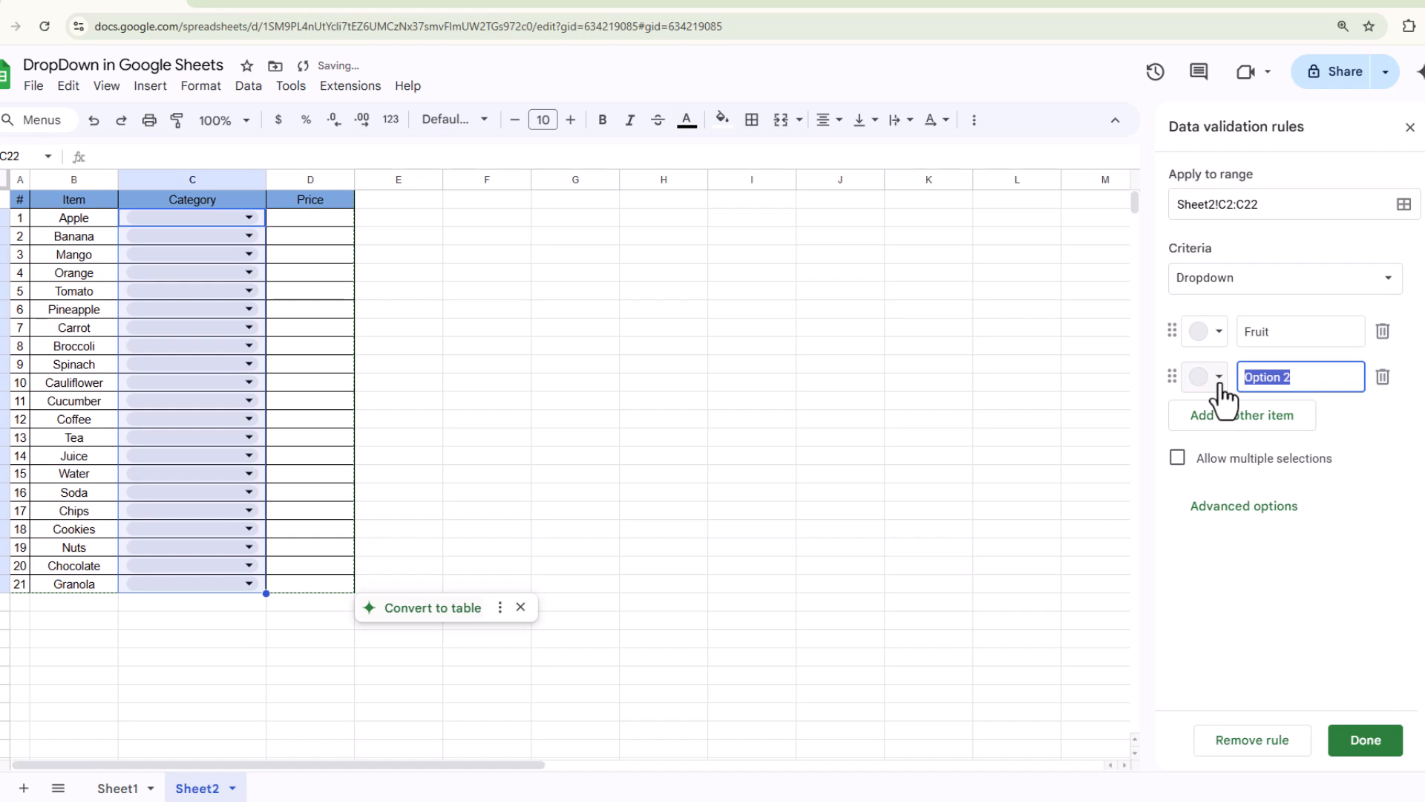
pyautogui.write('Vegetable')
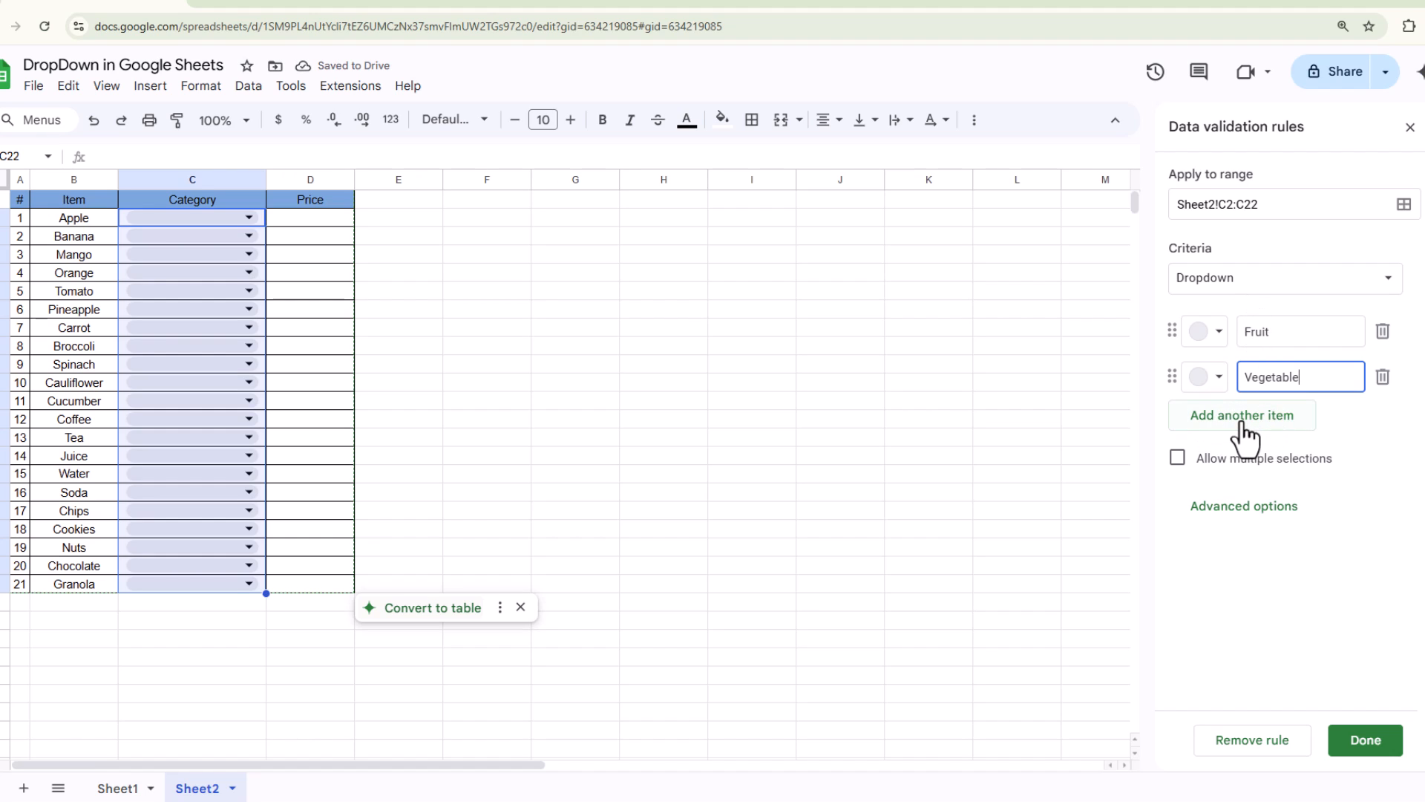
# Step: Add Beverage and Snack as the third and fourth dropdown options and save the rule
pyautogui.click(1242, 423)
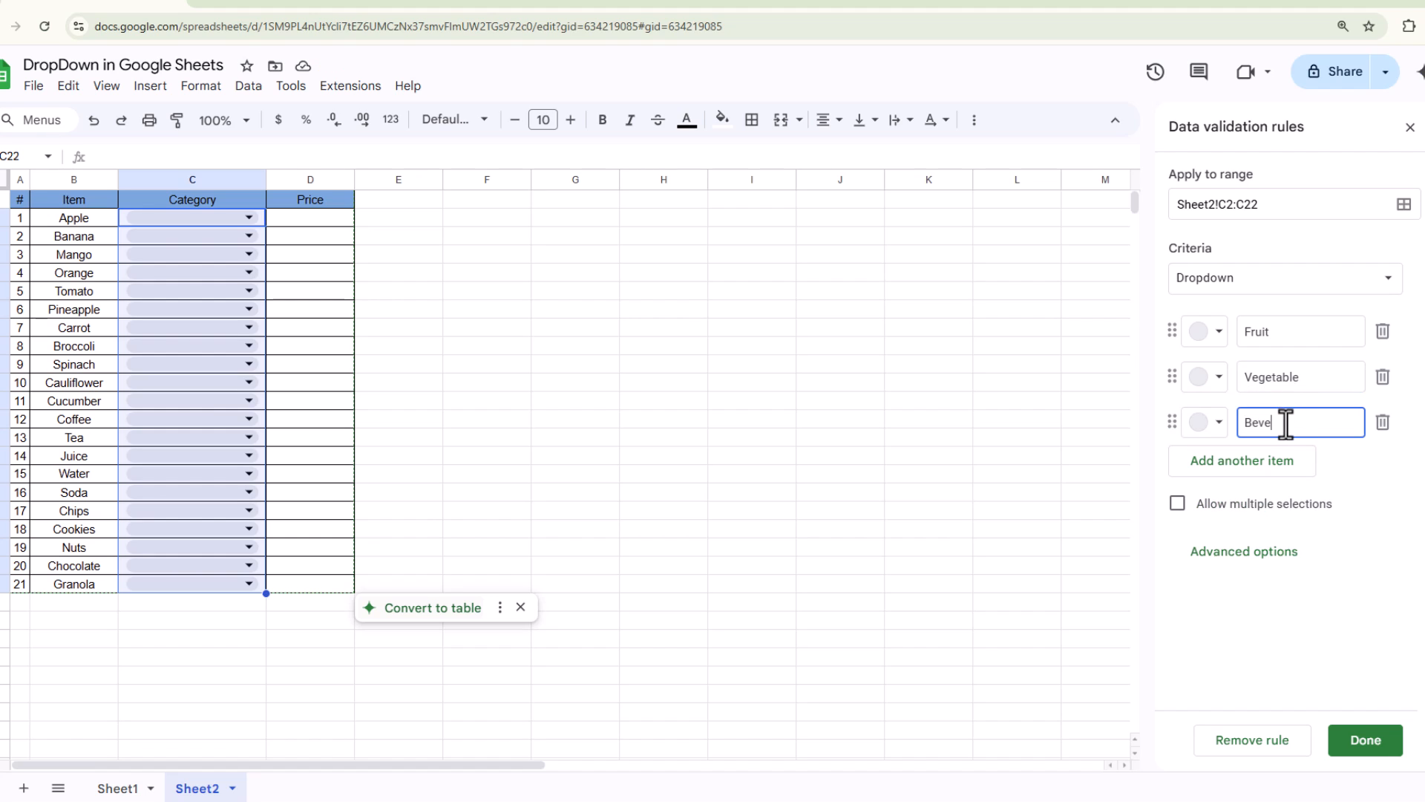
pyautogui.click(1242, 464)
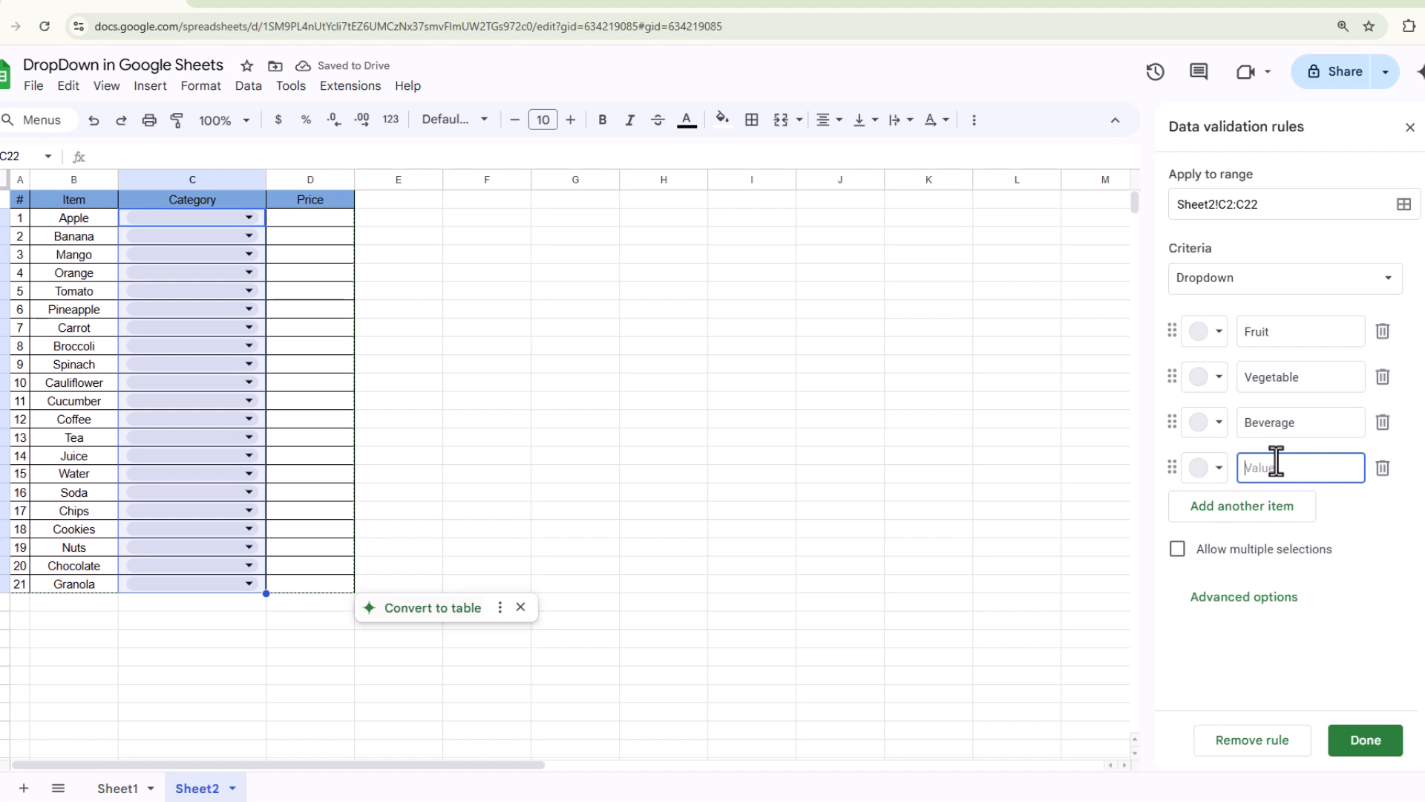
pyautogui.write('Snack')
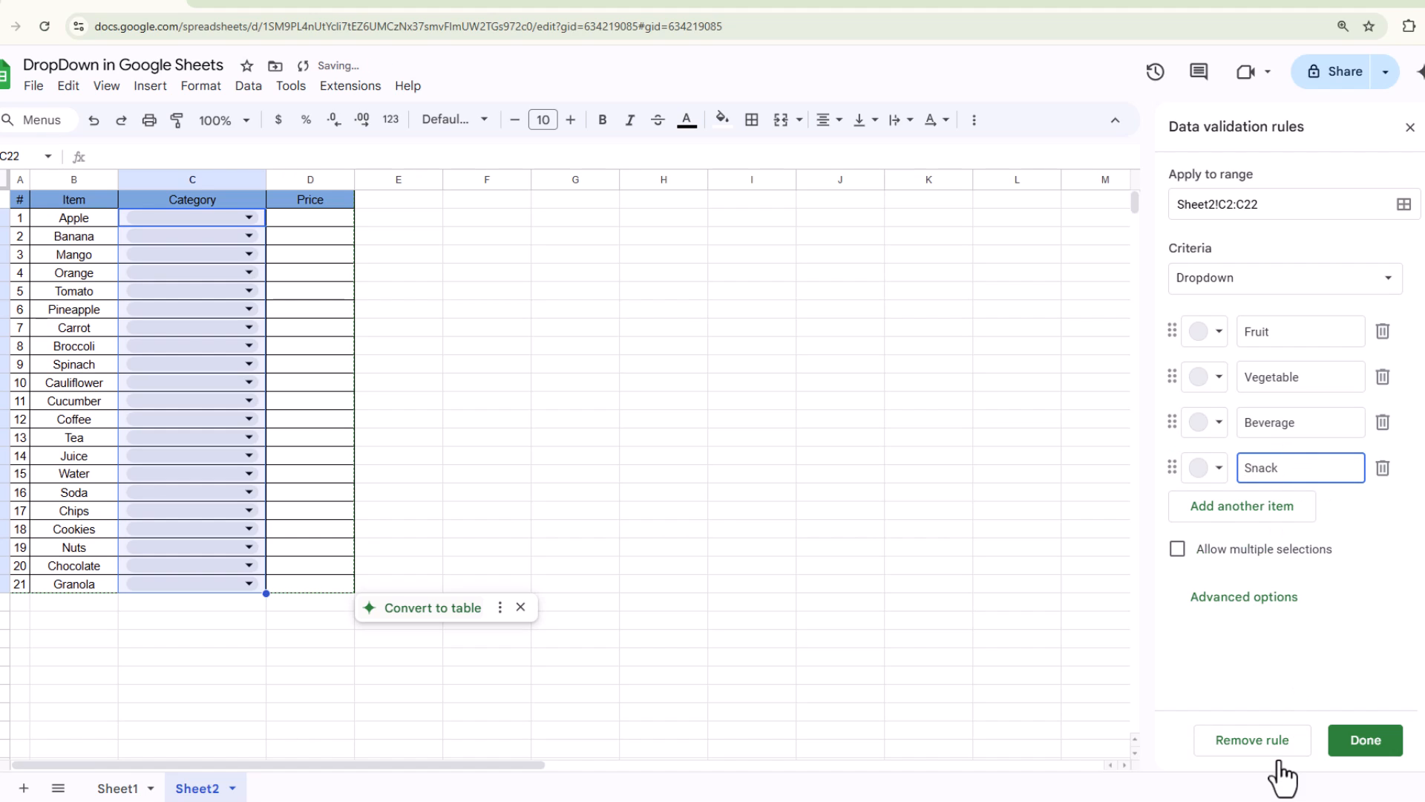
pyautogui.click(1365, 739)
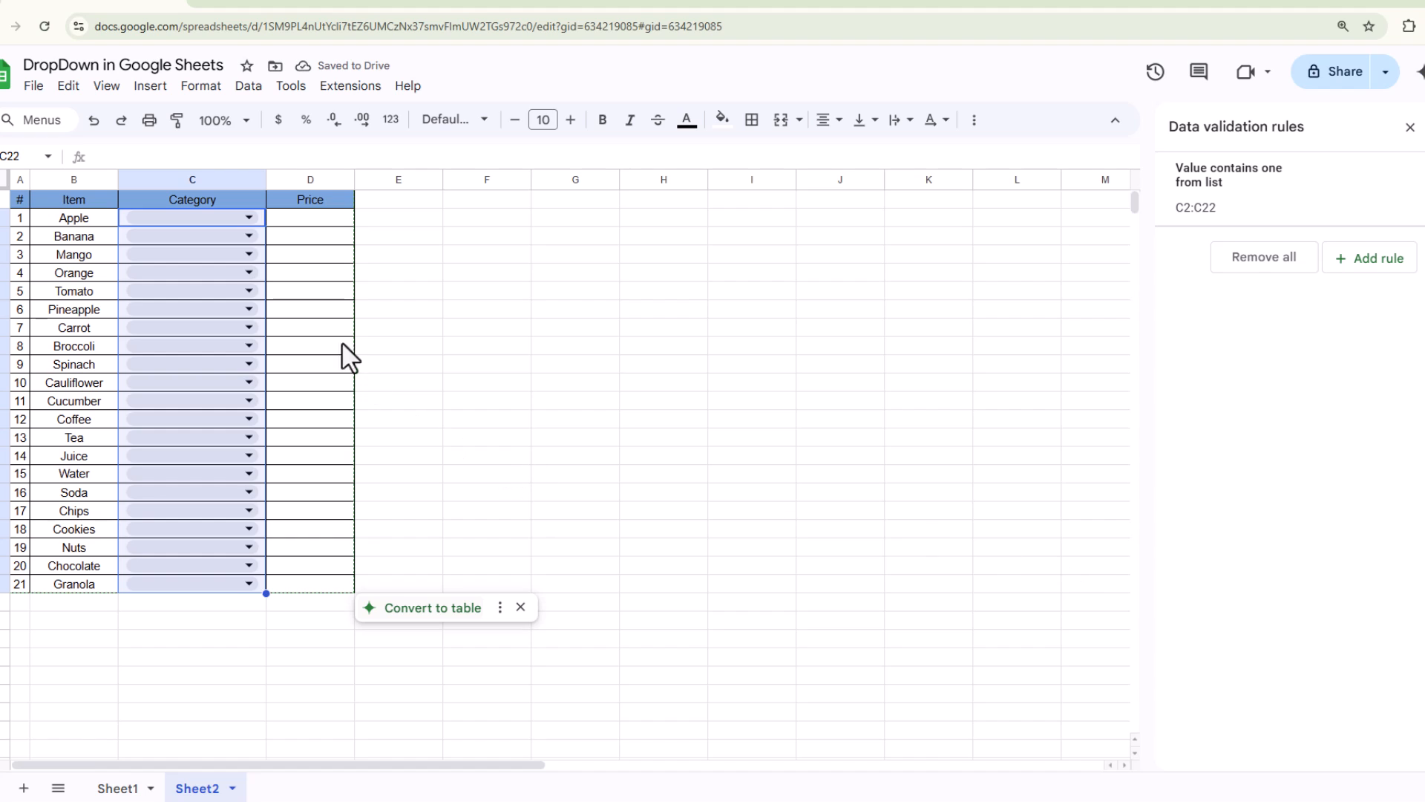
# Step: Check Apple's category choices, then reopen the C2:C22 rule and delete its Vegetable, Beverage and Snack options
pyautogui.click(251, 216)
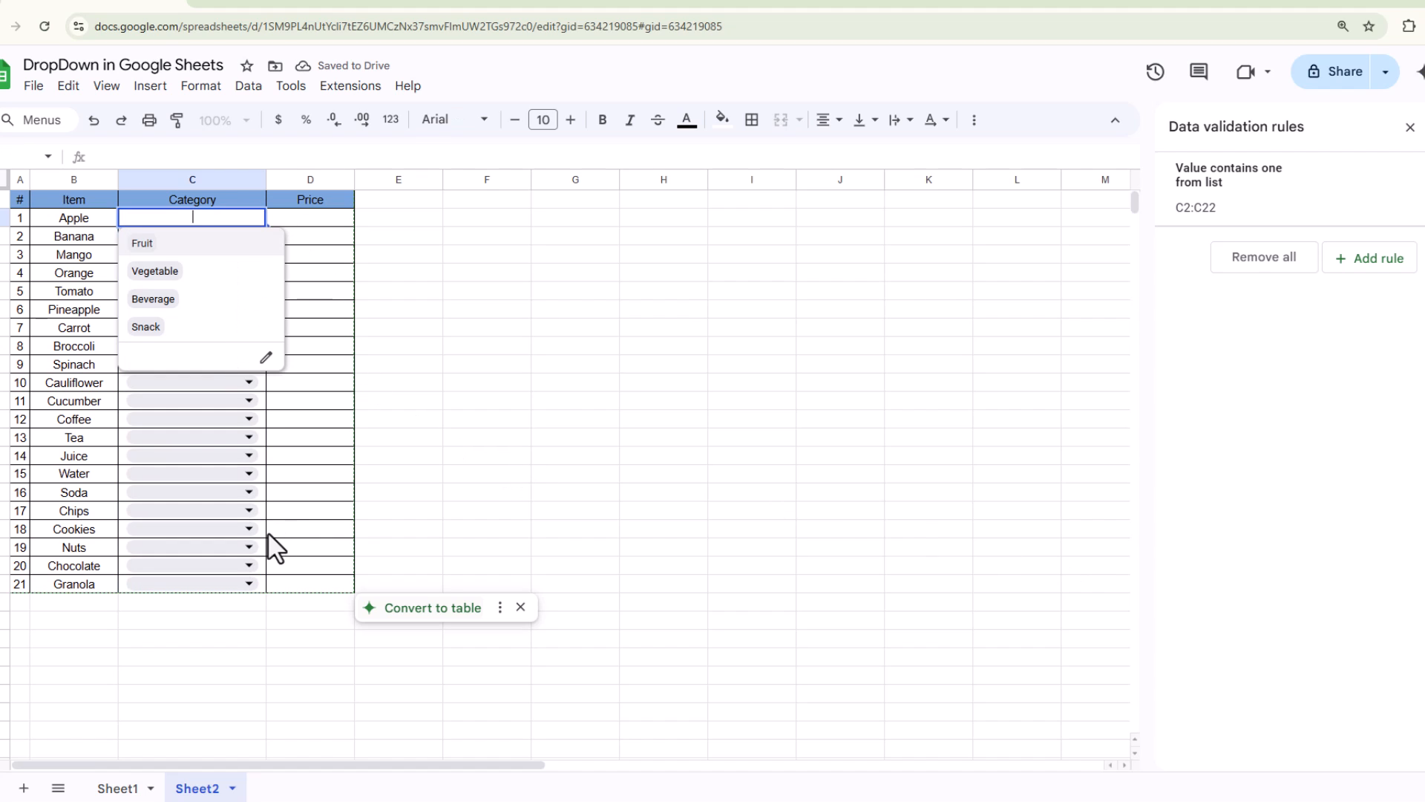
pyautogui.moveTo(262, 586); pyautogui.dragTo(251, 217)
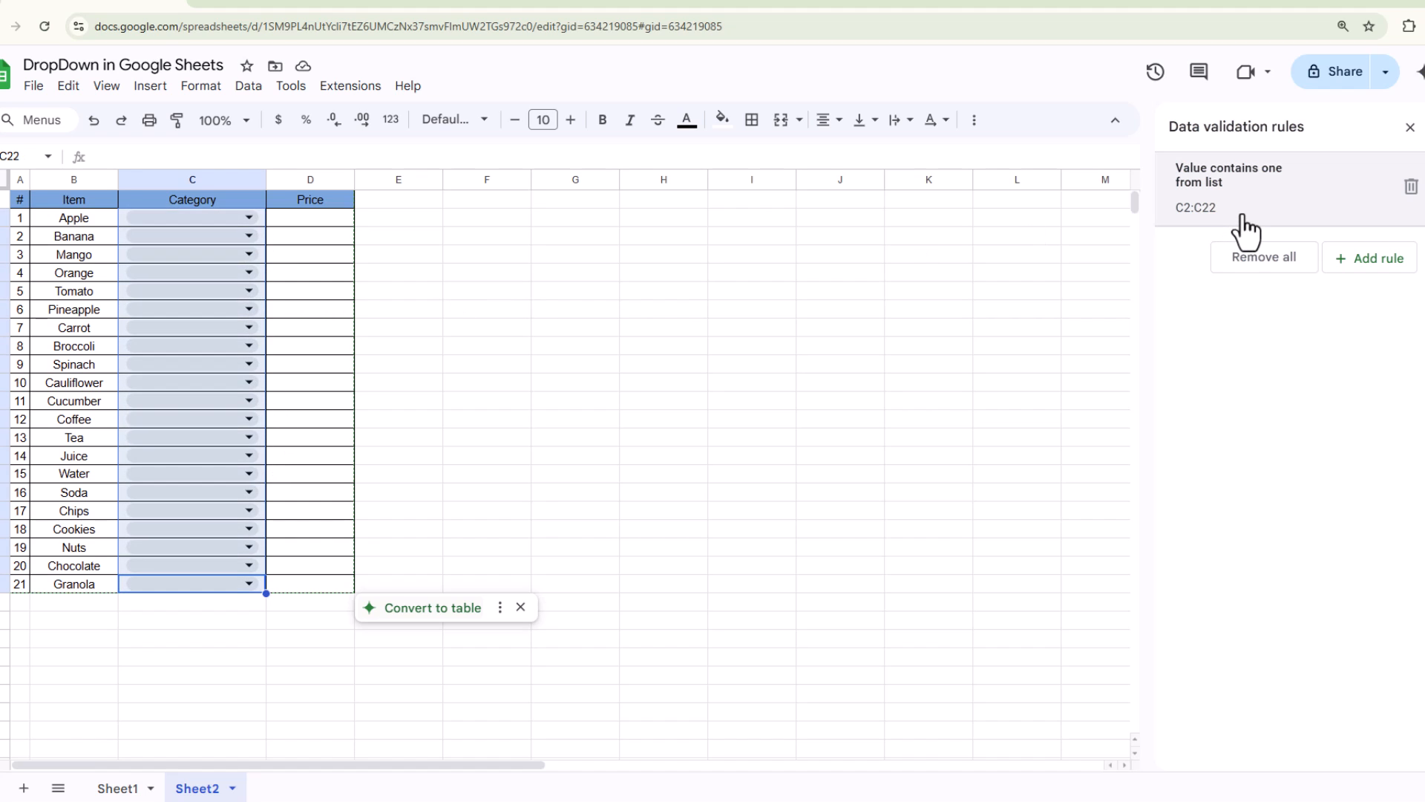
pyautogui.click(1242, 216)
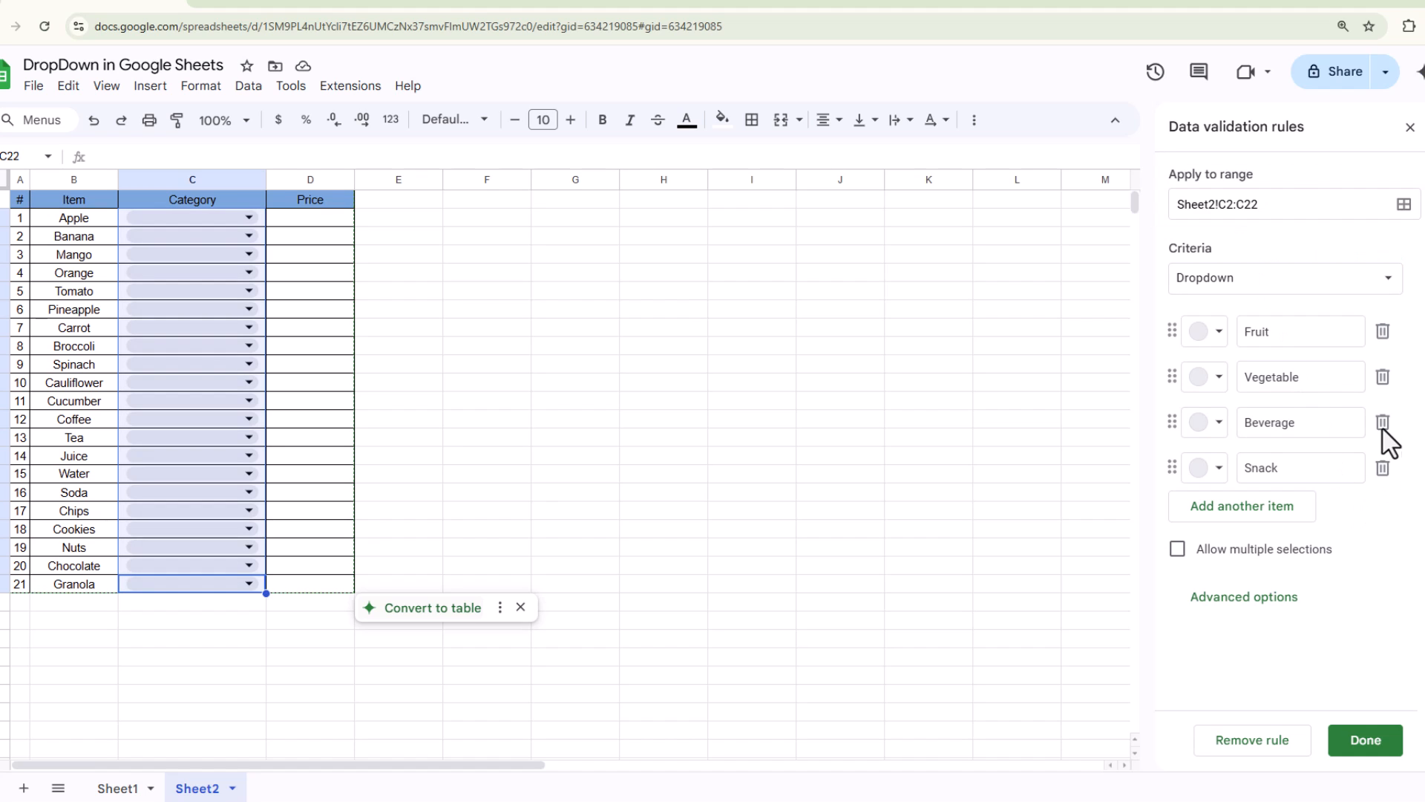
pyautogui.click(1383, 423)
pyautogui.click(1382, 423)
pyautogui.click(1382, 377)
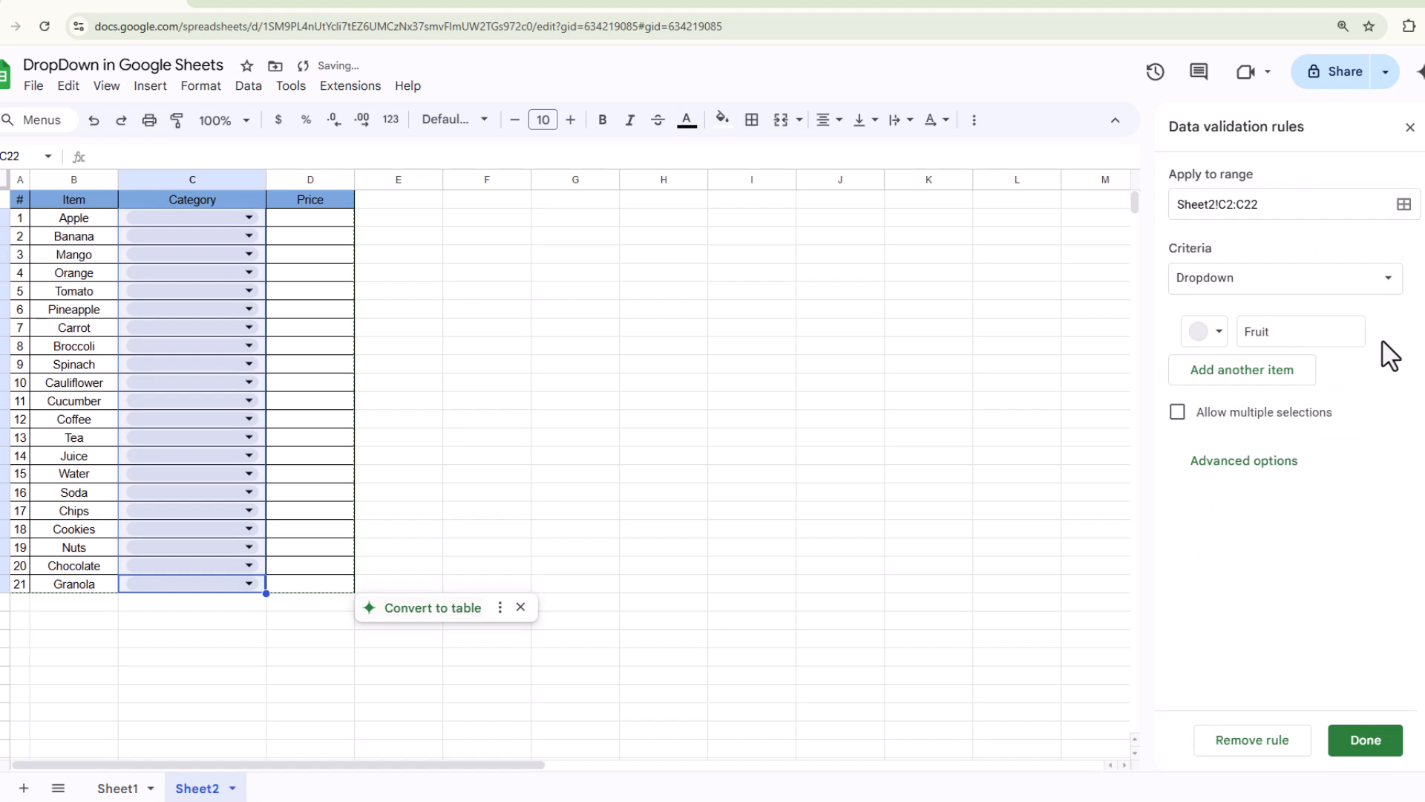
# Step: Change the rule's criteria to Dropdown (from a range) with Sheet1!A2:A5 as the source range
pyautogui.click(1390, 289)
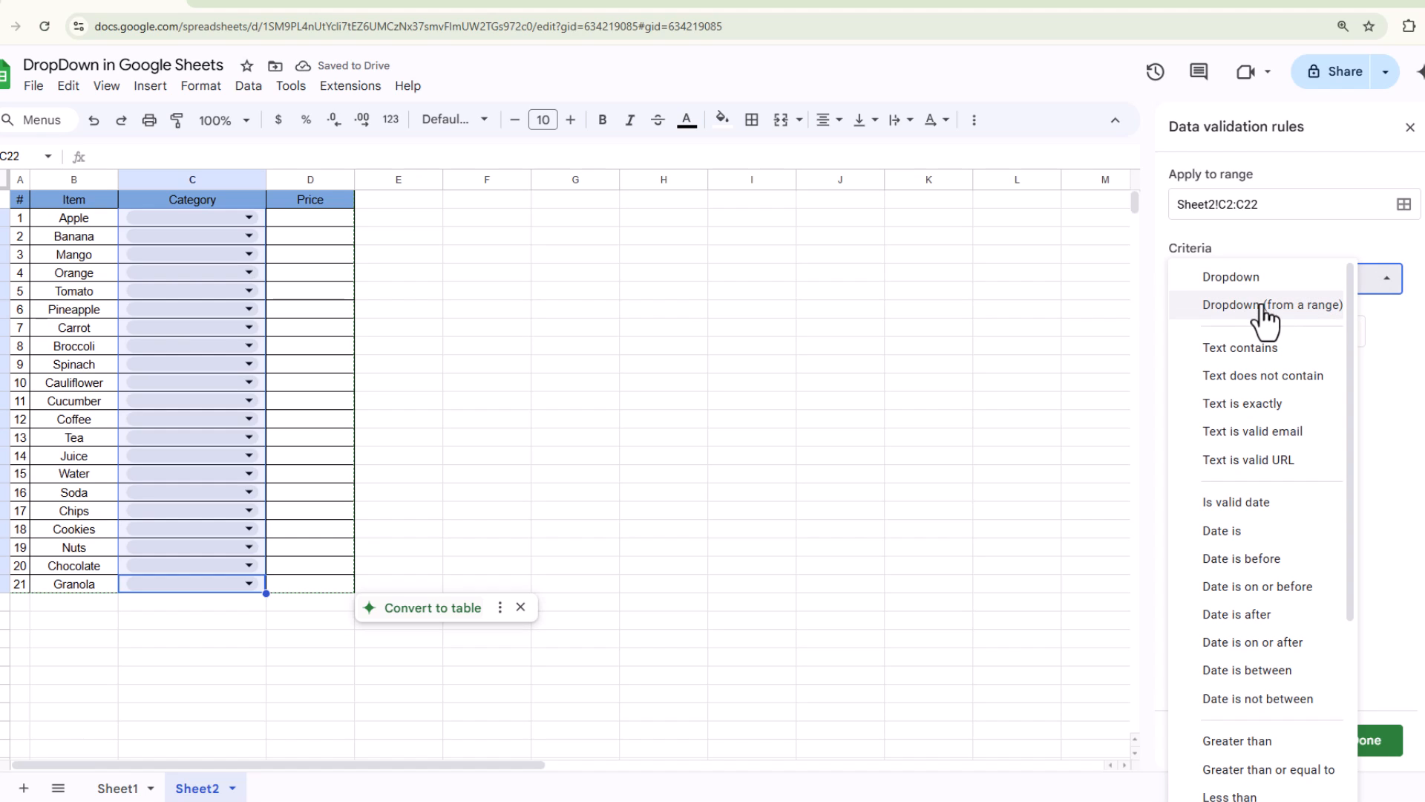
pyautogui.click(1316, 304)
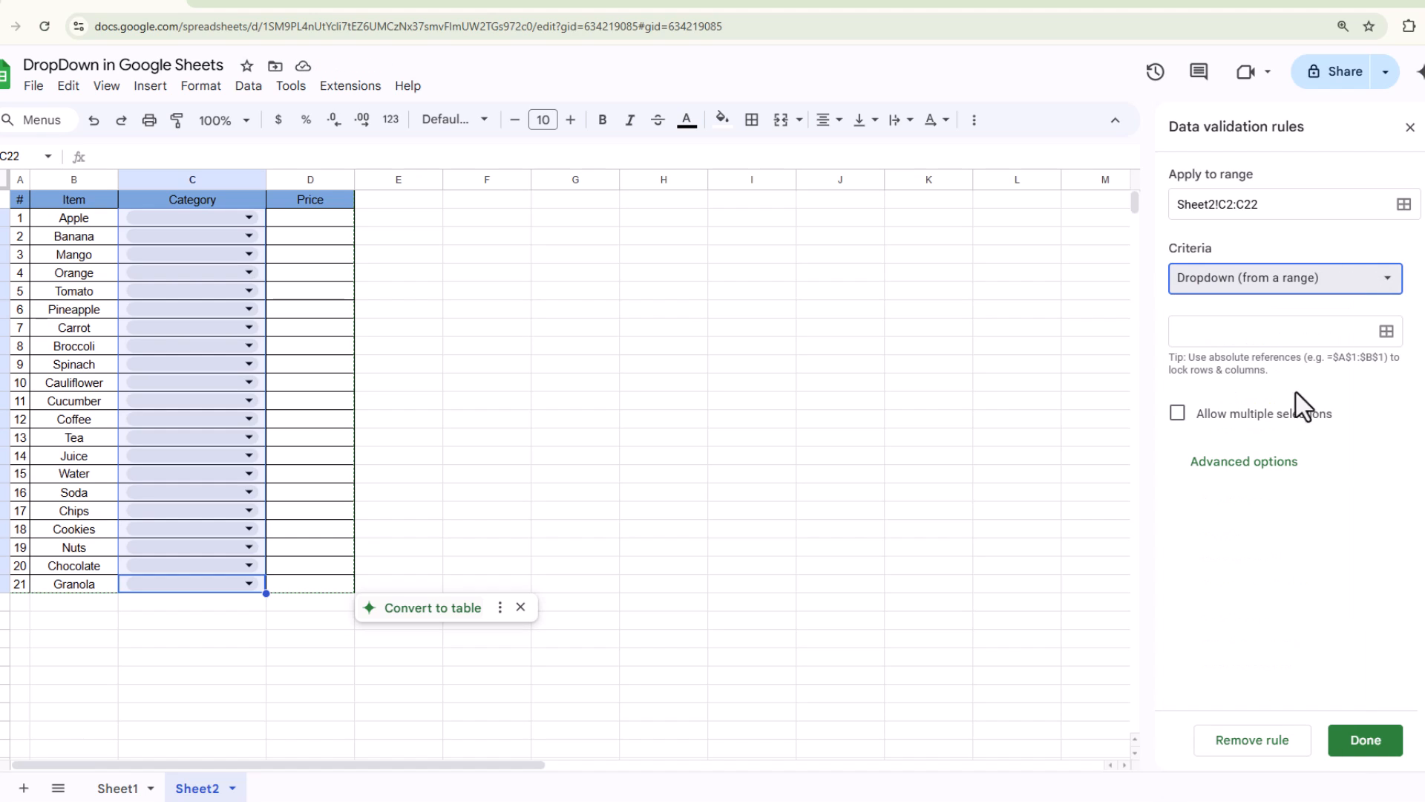
pyautogui.click(1388, 334)
pyautogui.click(701, 416)
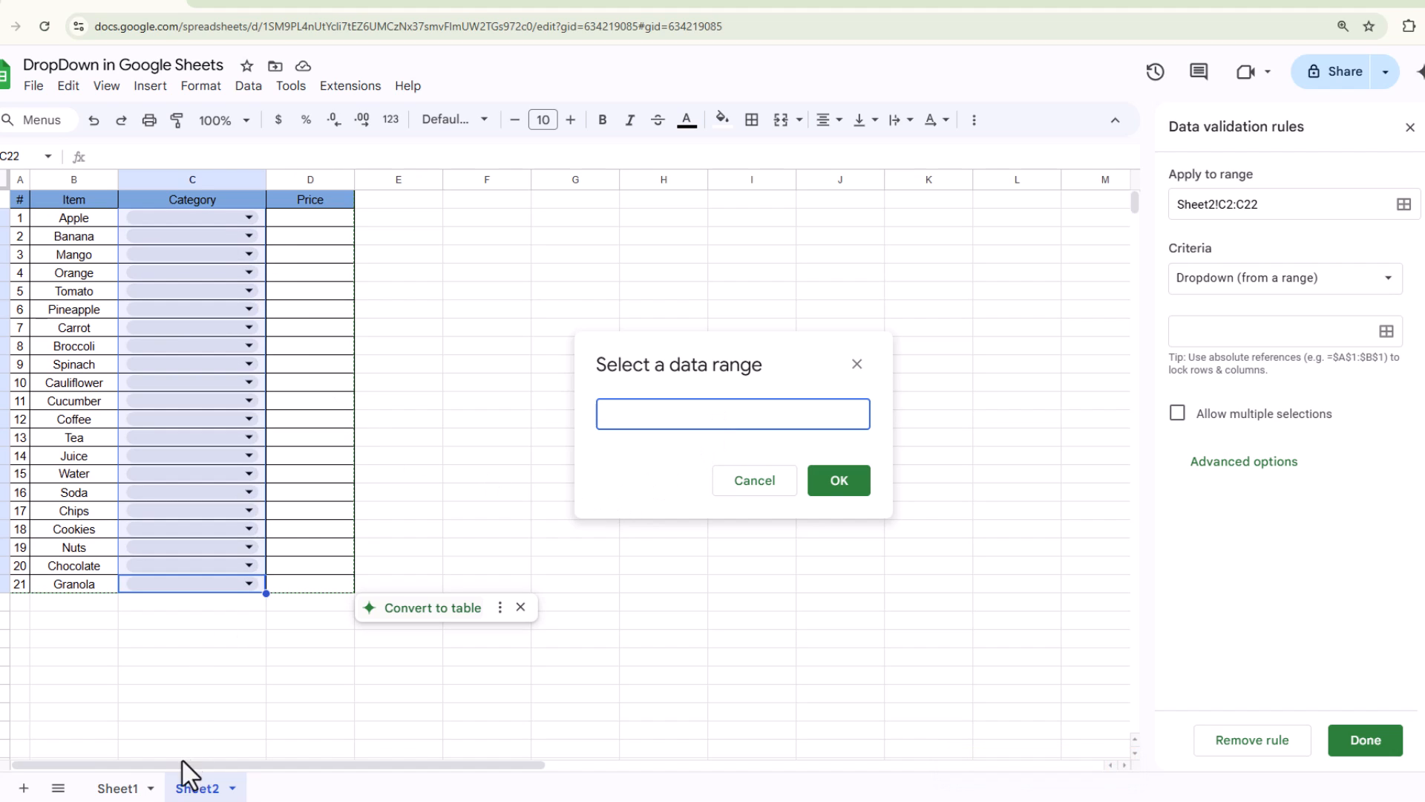
pyautogui.click(119, 789)
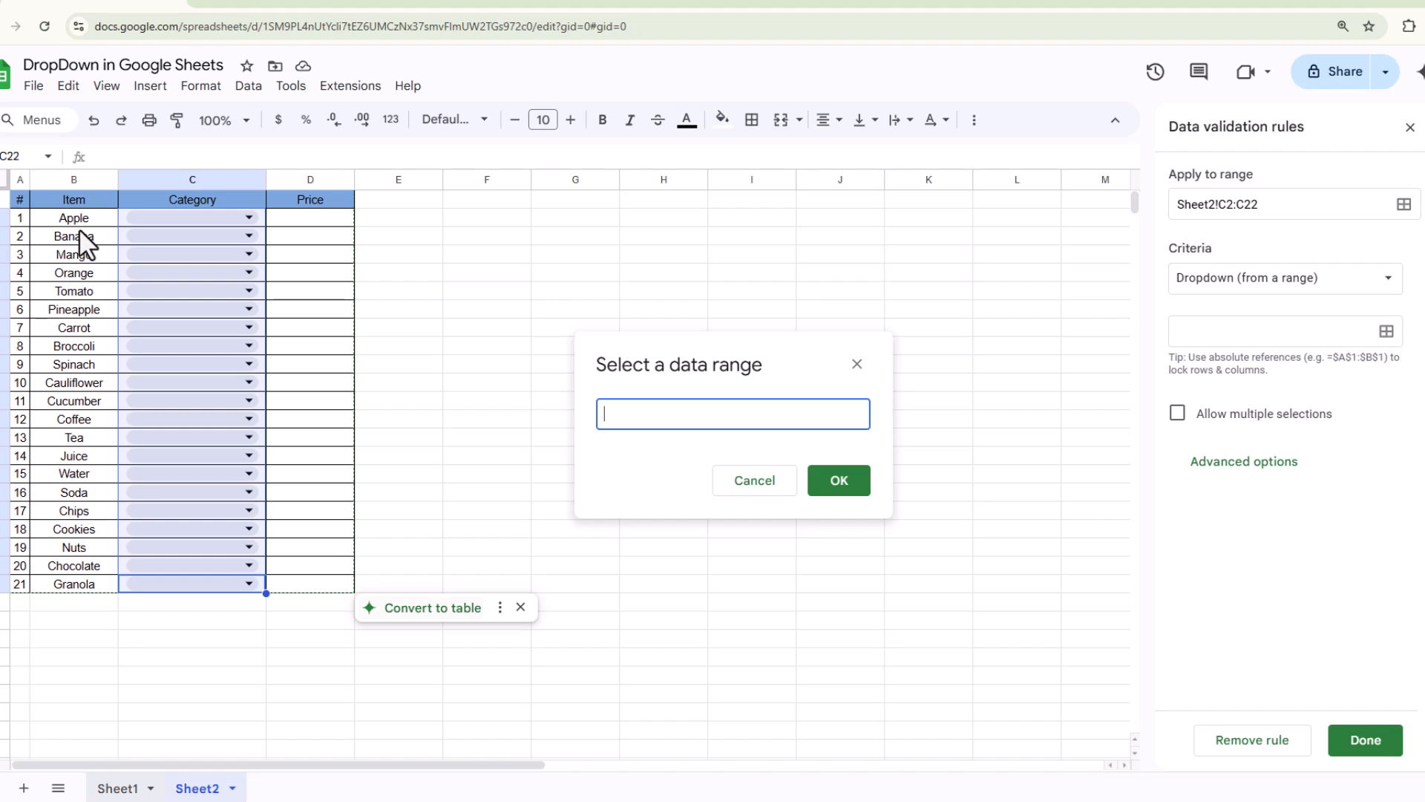
pyautogui.moveTo(84, 221); pyautogui.dragTo(77, 280)
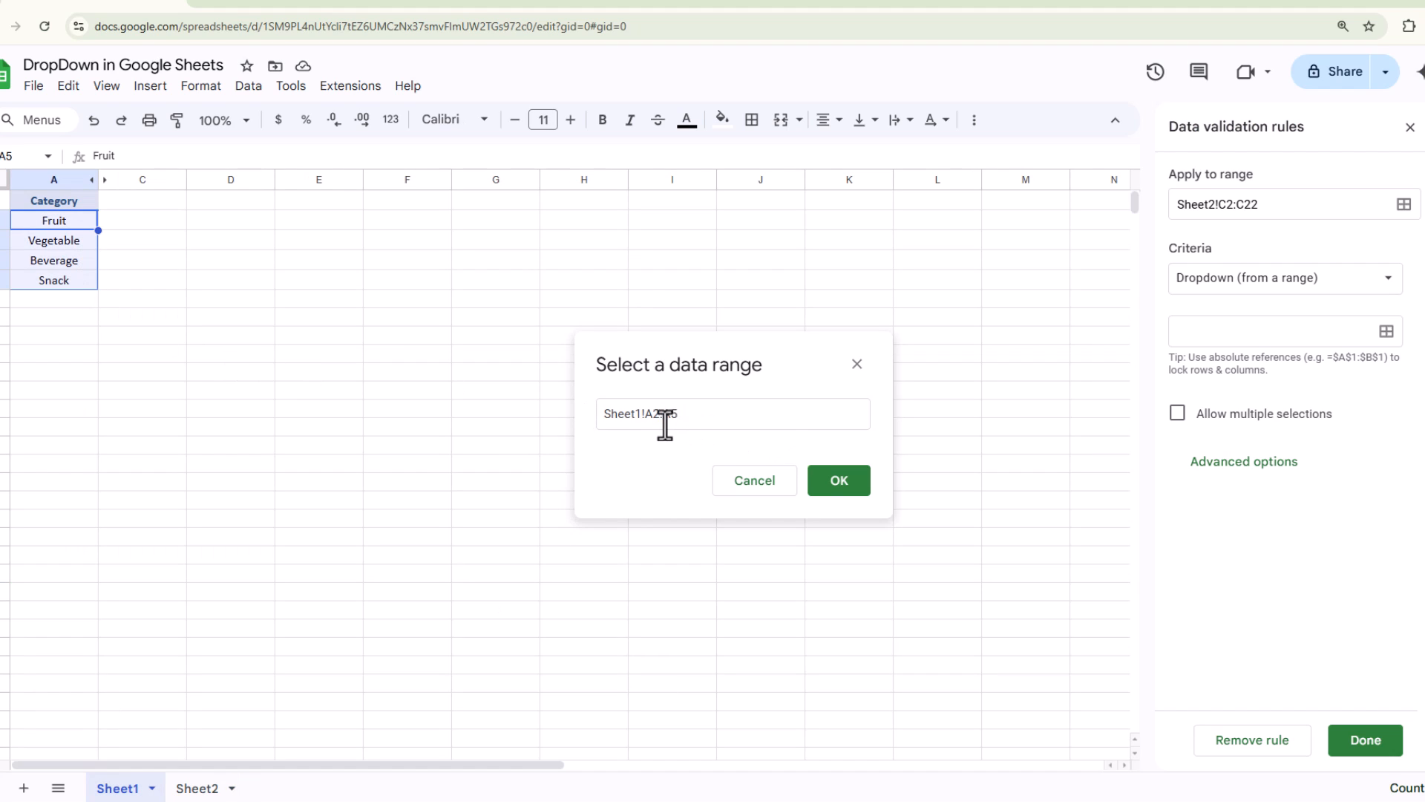
pyautogui.click(847, 488)
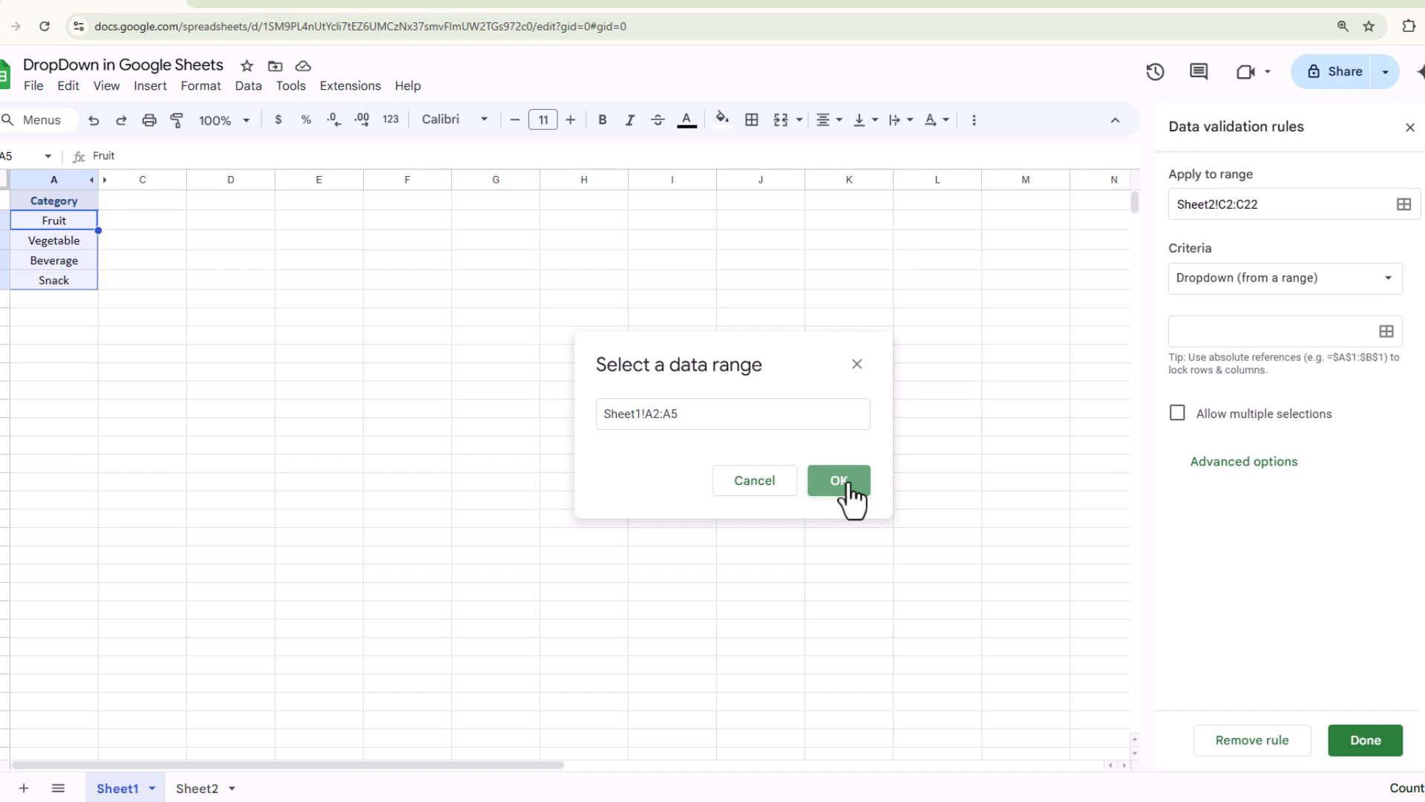
# Step: Return to Sheet2 and view the choices in Apple's Category dropdown
pyautogui.click(189, 793)
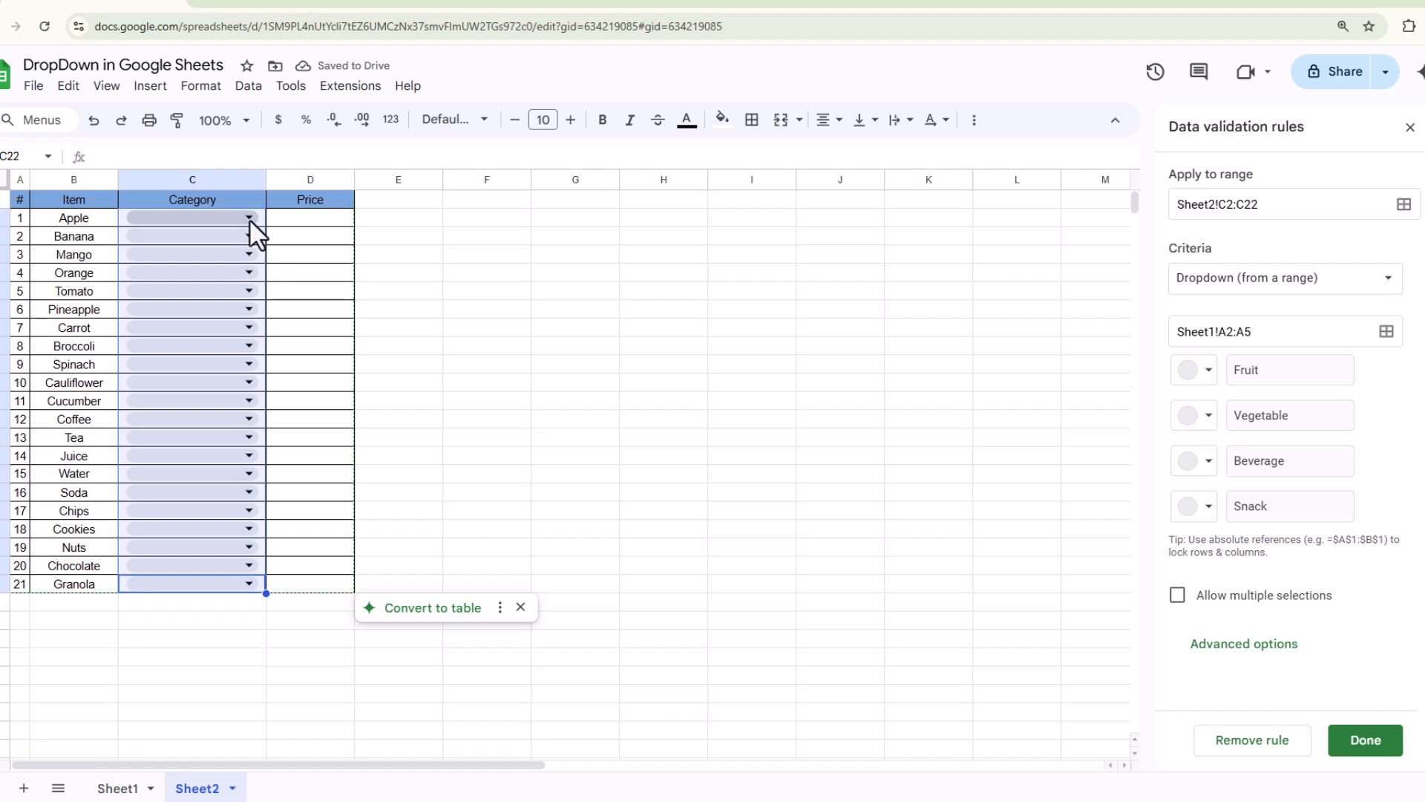
pyautogui.click(234, 219)
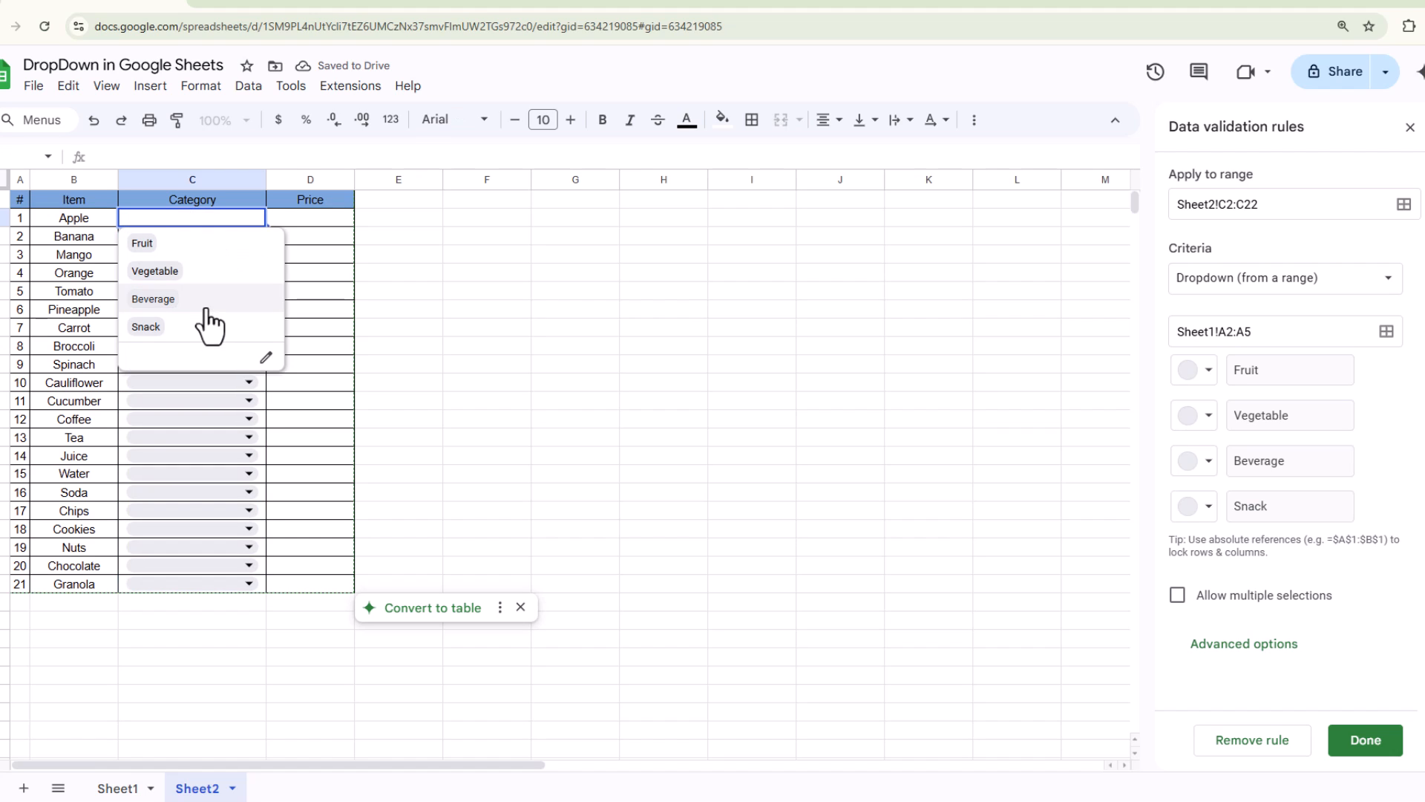
pyautogui.click(340, 256)
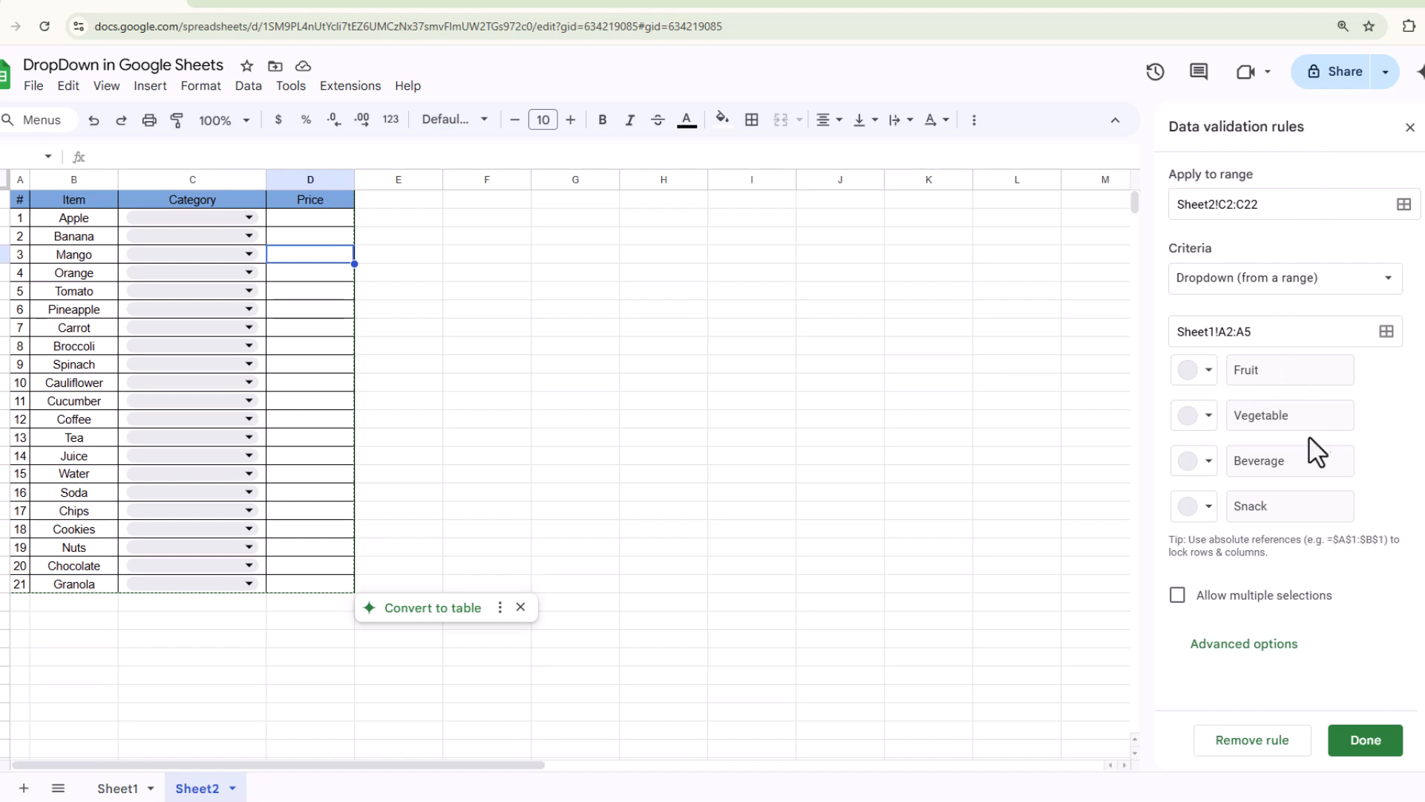
# Step: Colour the dropdown options light blue for Fruit, light green for Vegetable, light red for Beverage and light purple for Snack, and save the rule
pyautogui.click(1210, 371)
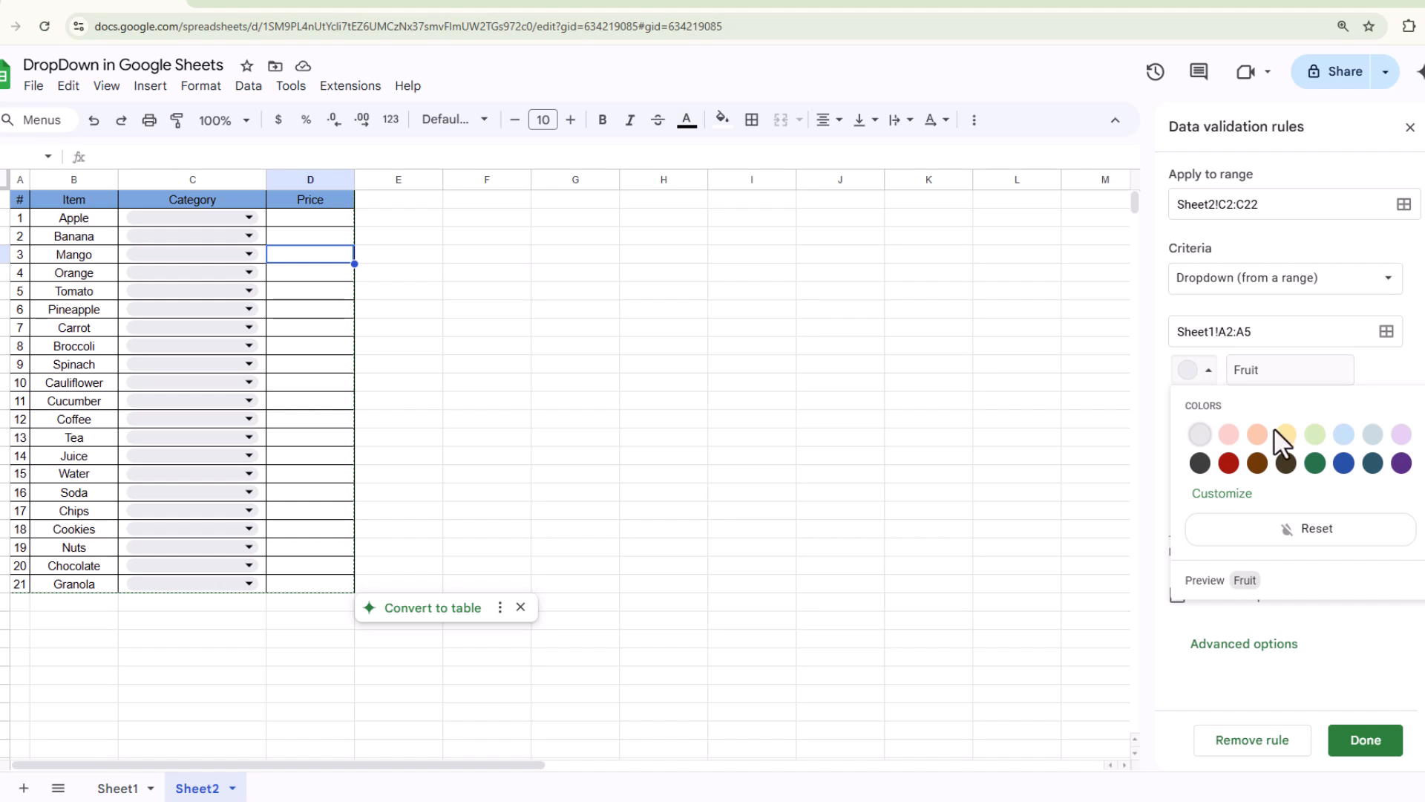
pyautogui.click(1341, 435)
pyautogui.click(1208, 415)
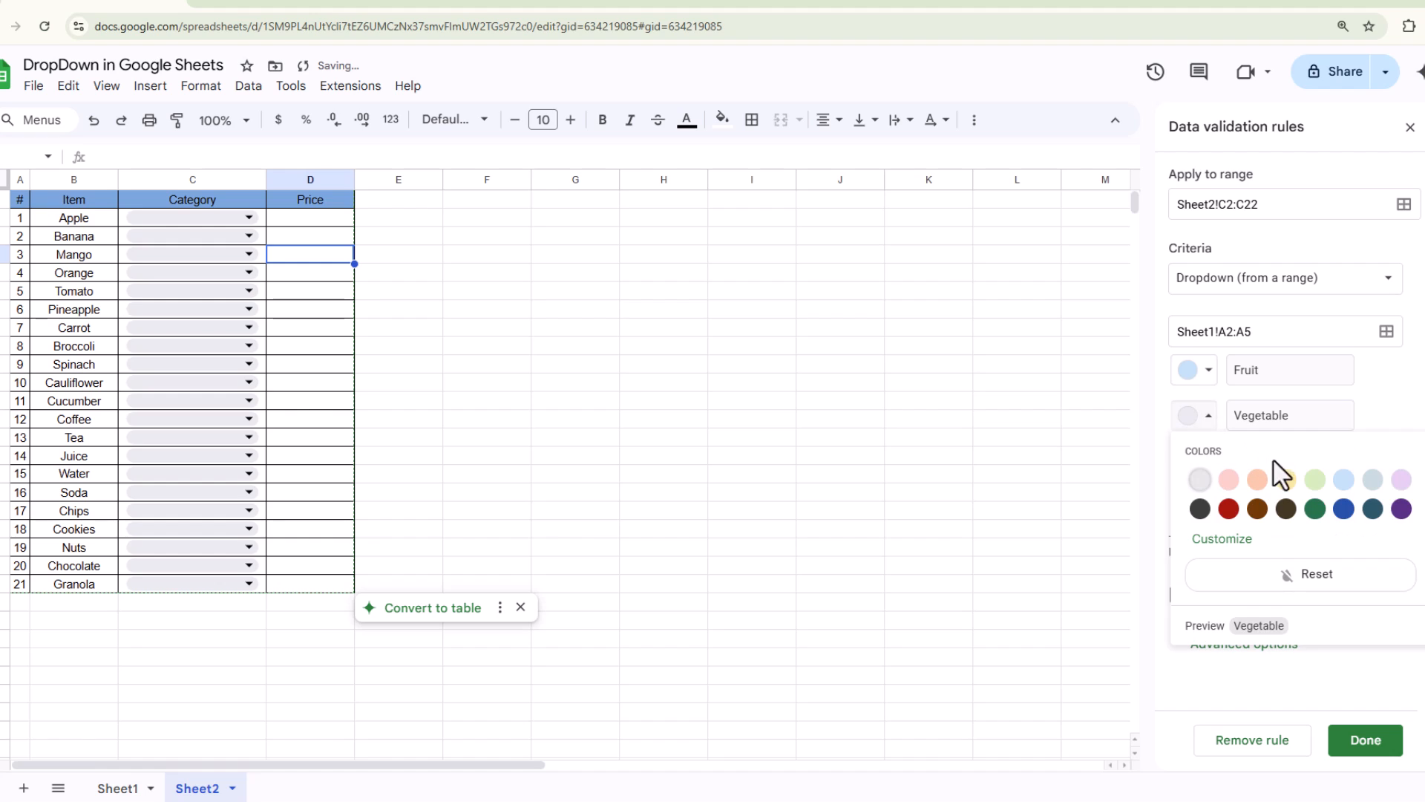
pyautogui.click(1313, 481)
pyautogui.click(1209, 461)
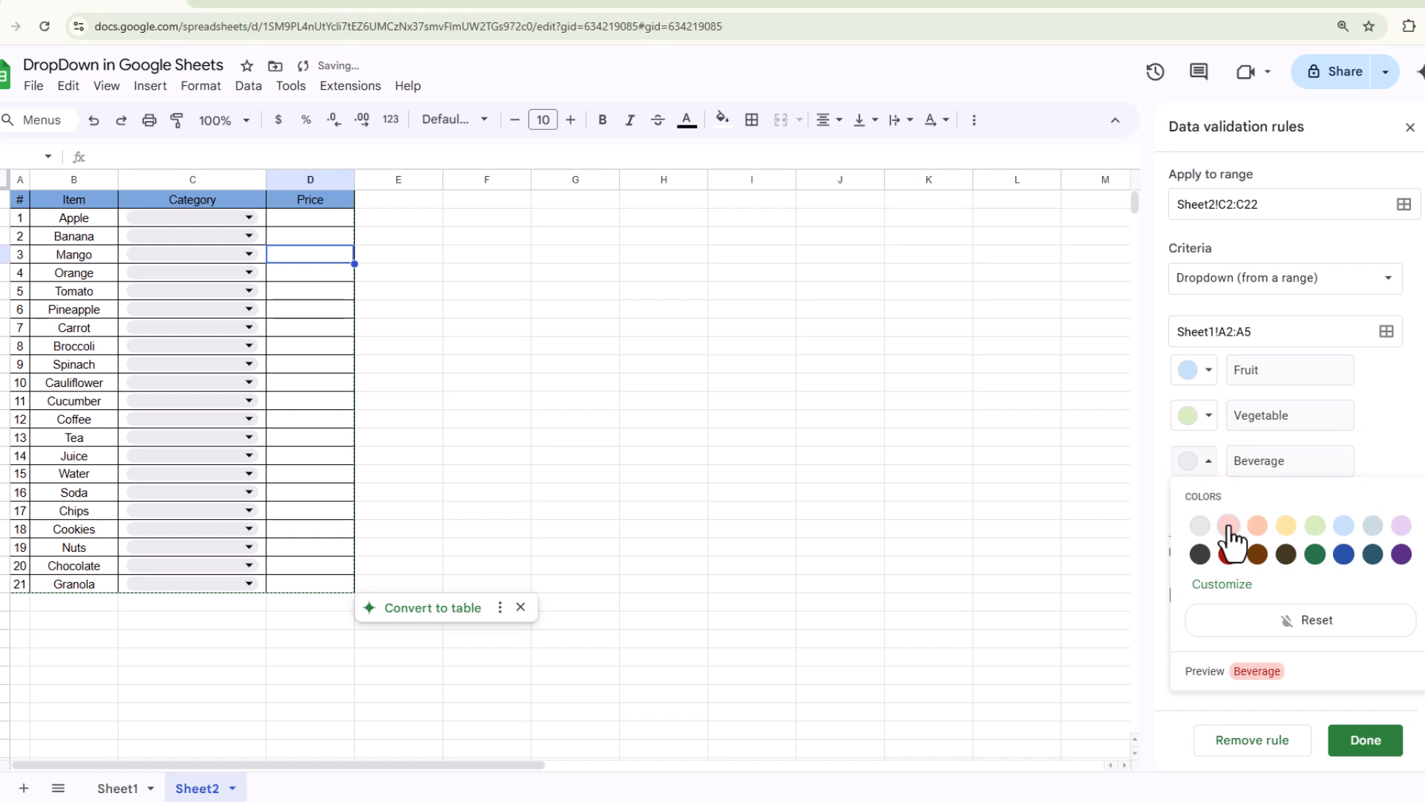
pyautogui.click(1228, 526)
pyautogui.click(1208, 506)
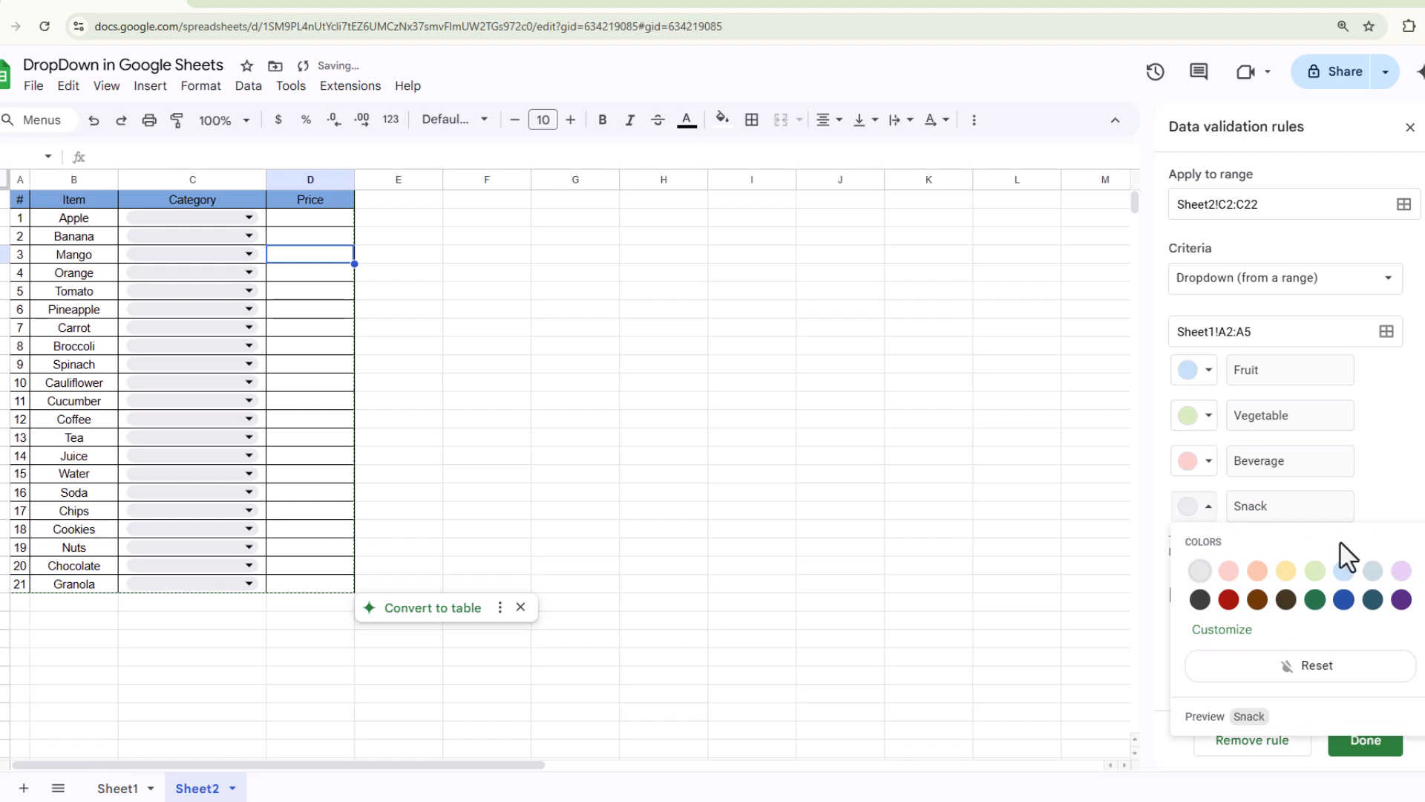
pyautogui.click(1393, 570)
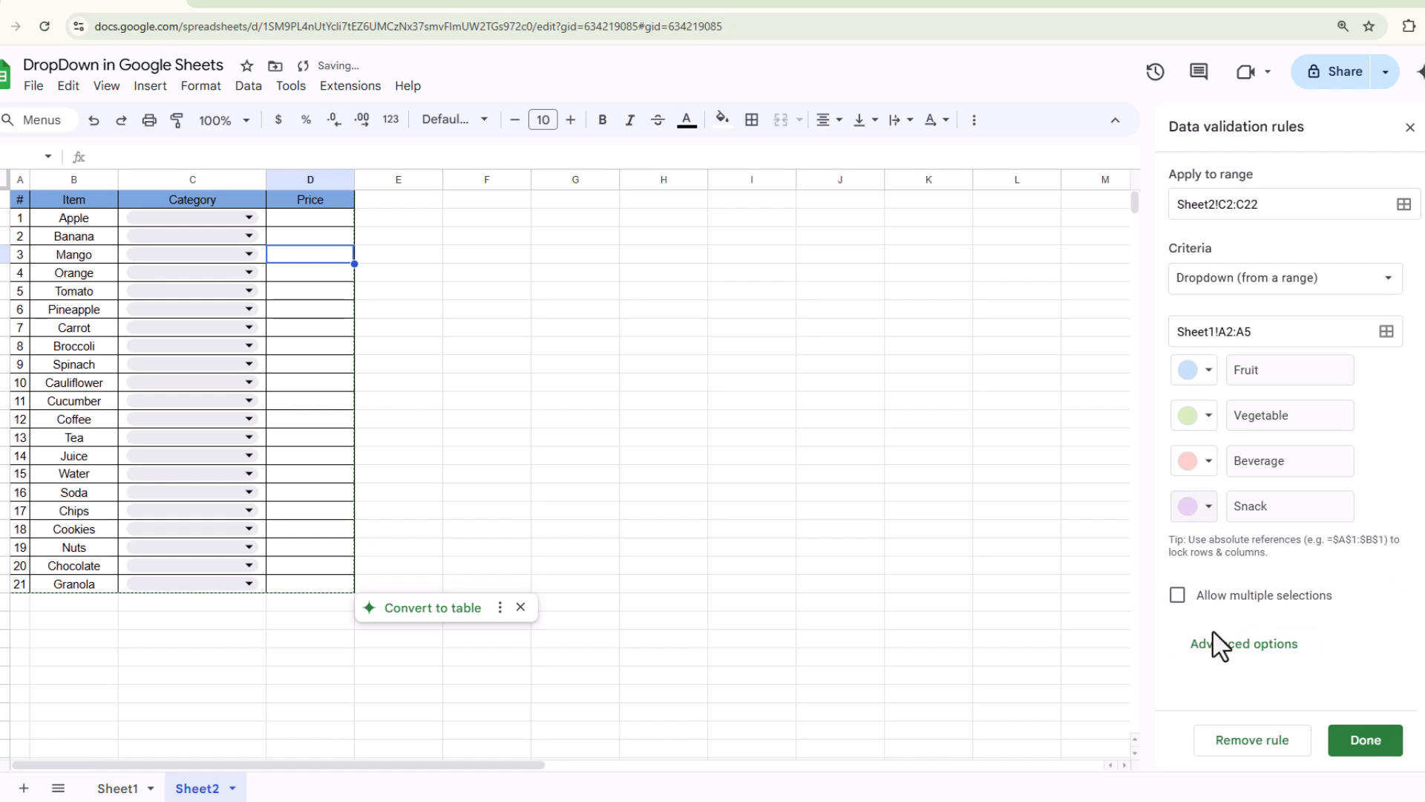
pyautogui.click(1366, 746)
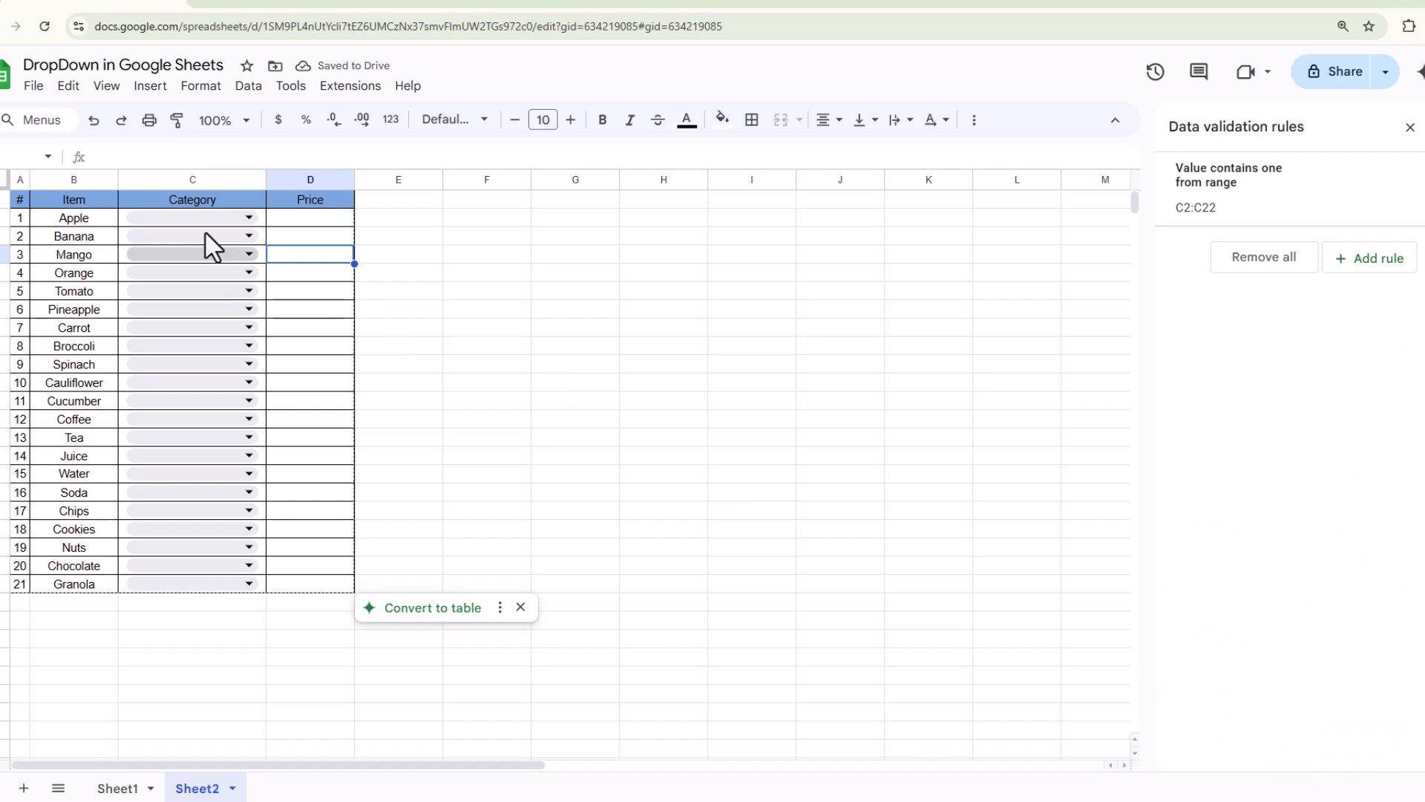
# Step: Choose Fruit as the category for Apple, Vegetable for Carrot, Beverage for Juice and Snack for Chocolate
pyautogui.click(249, 218)
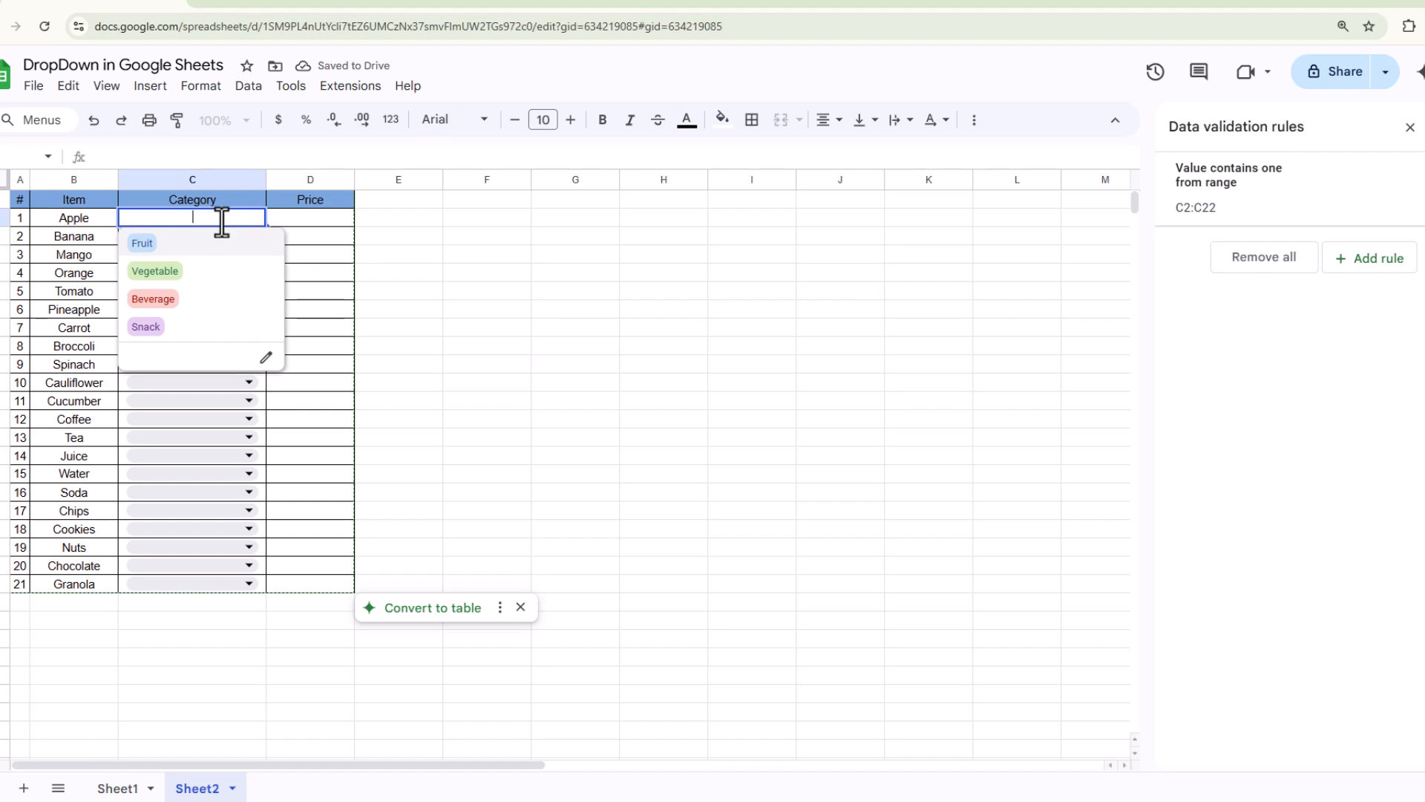
pyautogui.click(146, 247)
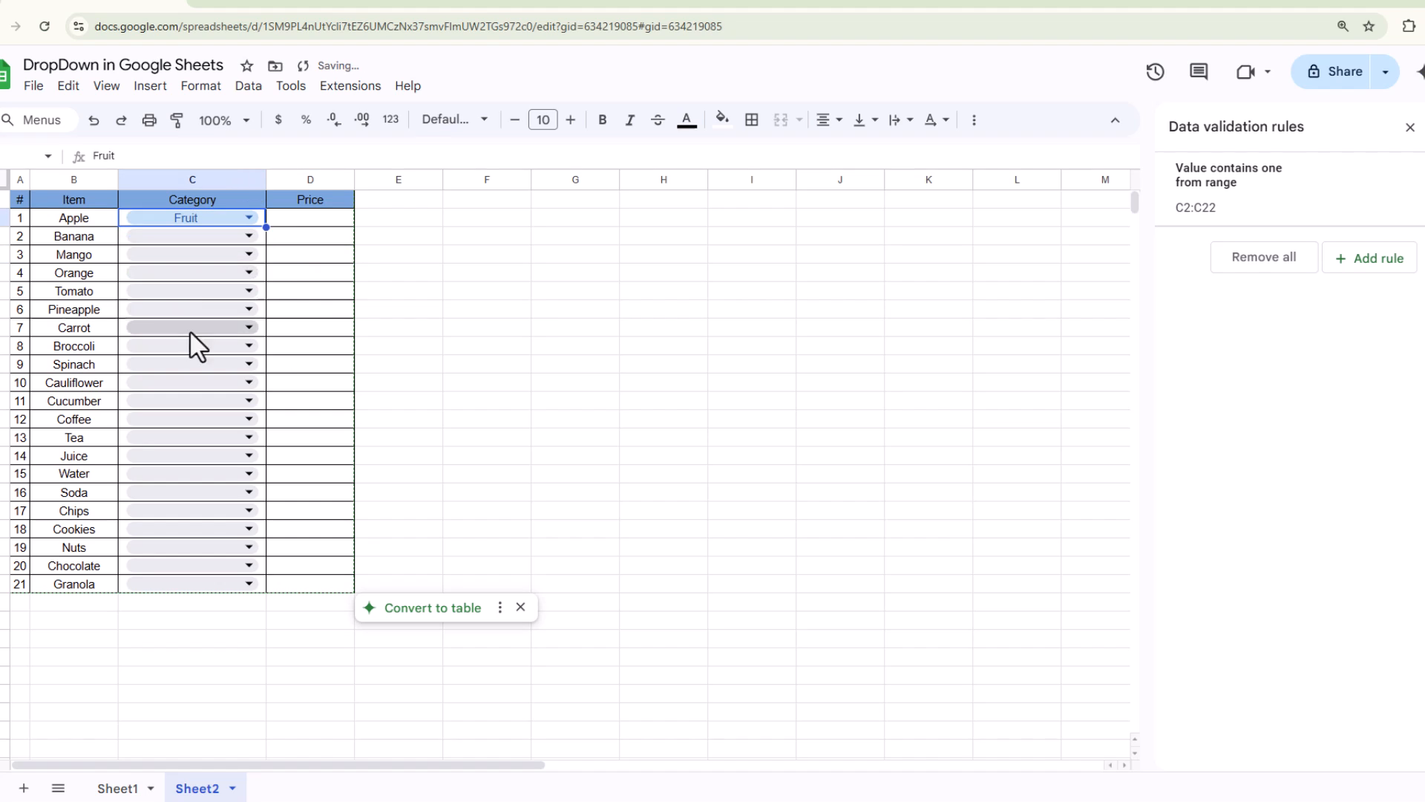
pyautogui.click(244, 329)
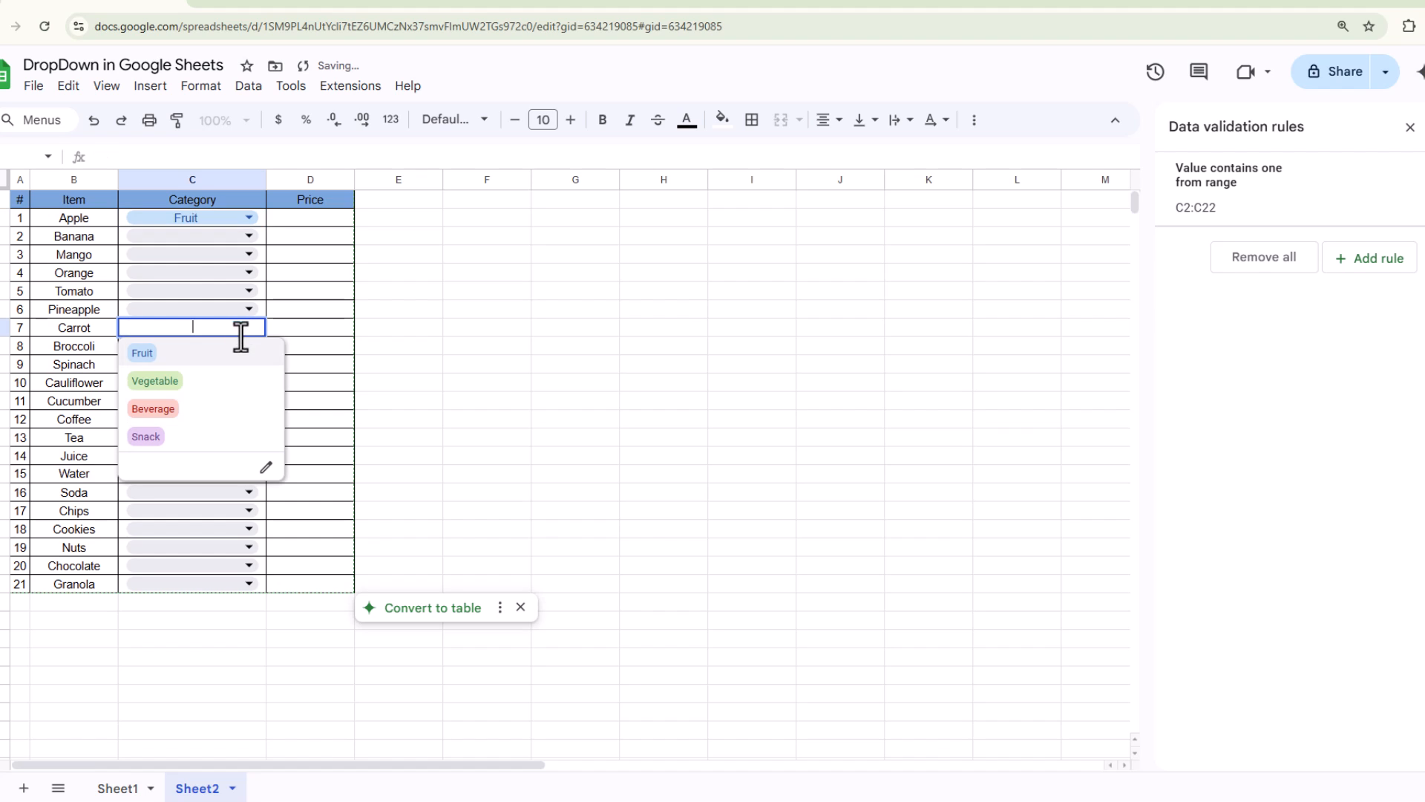
pyautogui.click(169, 382)
pyautogui.click(245, 456)
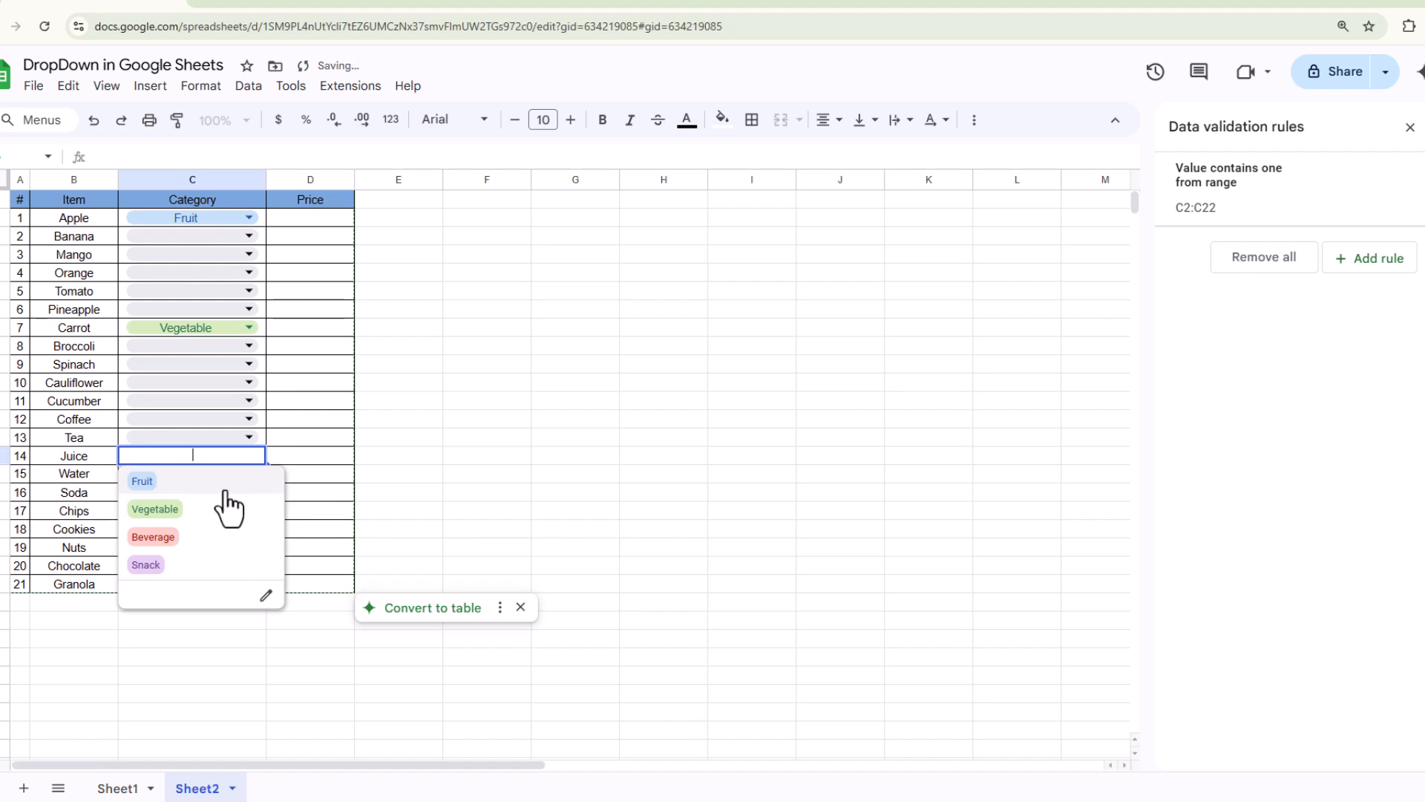
pyautogui.click(213, 545)
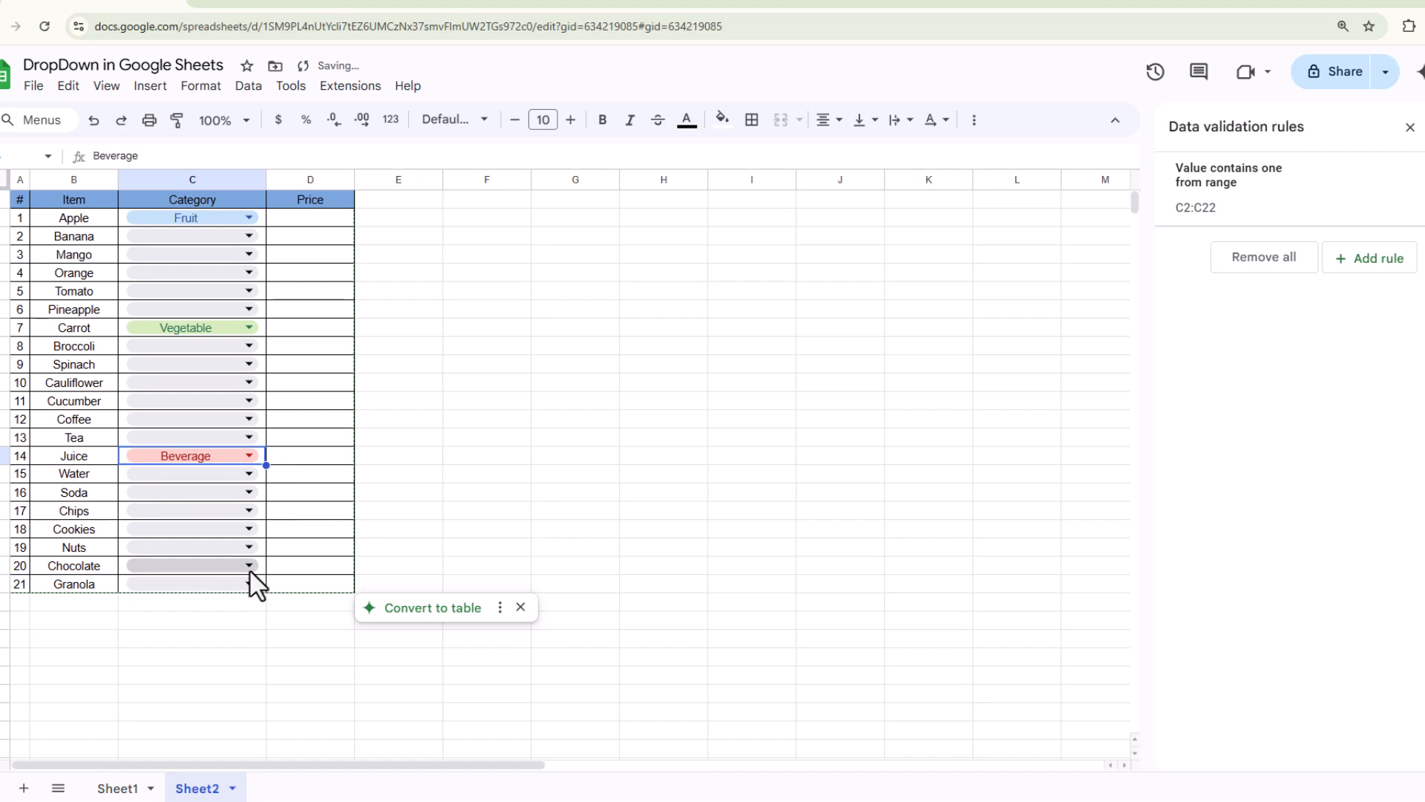
pyautogui.click(249, 566)
pyautogui.press('Return')
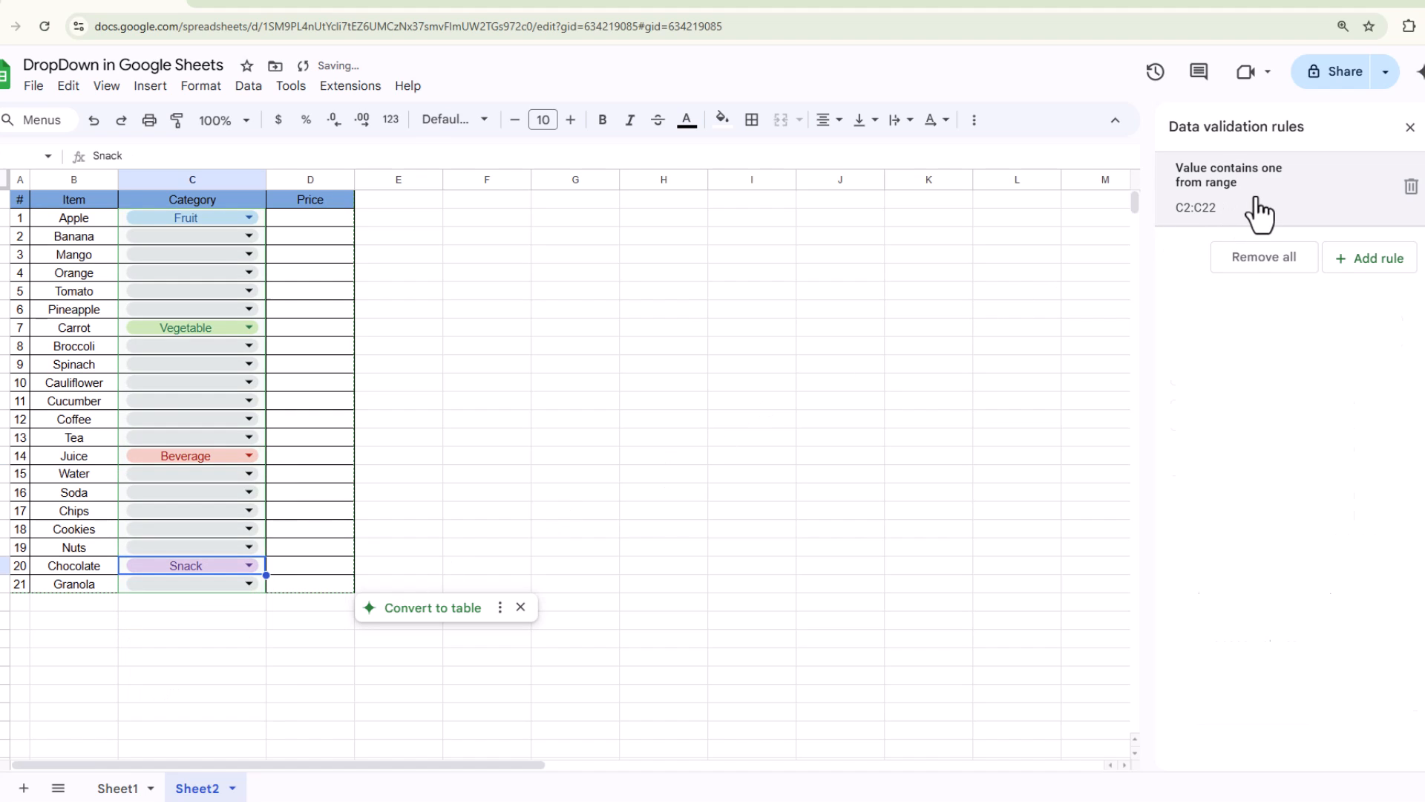
# Step: Reopen the C2:C22 dropdown rule and show its advanced options
pyautogui.click(1255, 213)
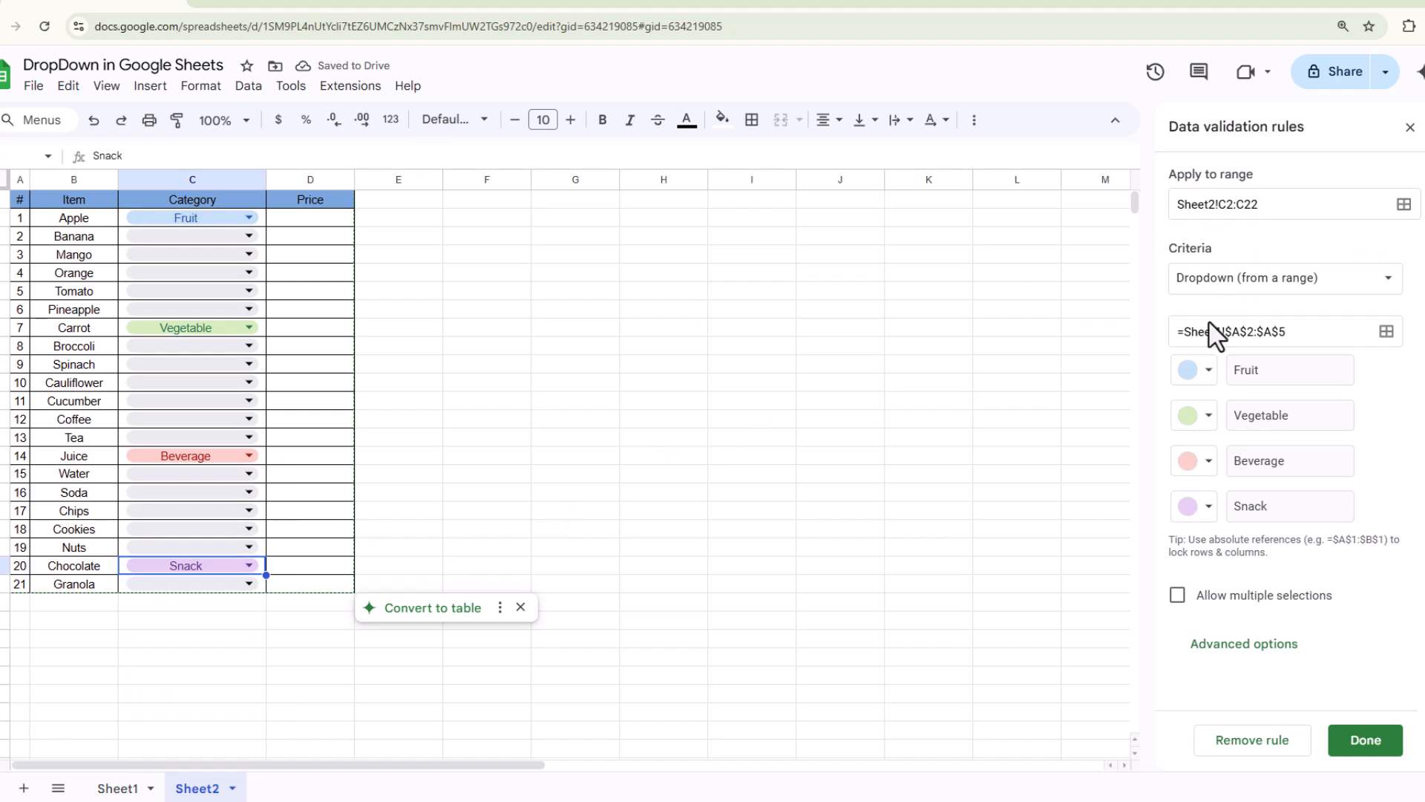
pyautogui.click(1251, 647)
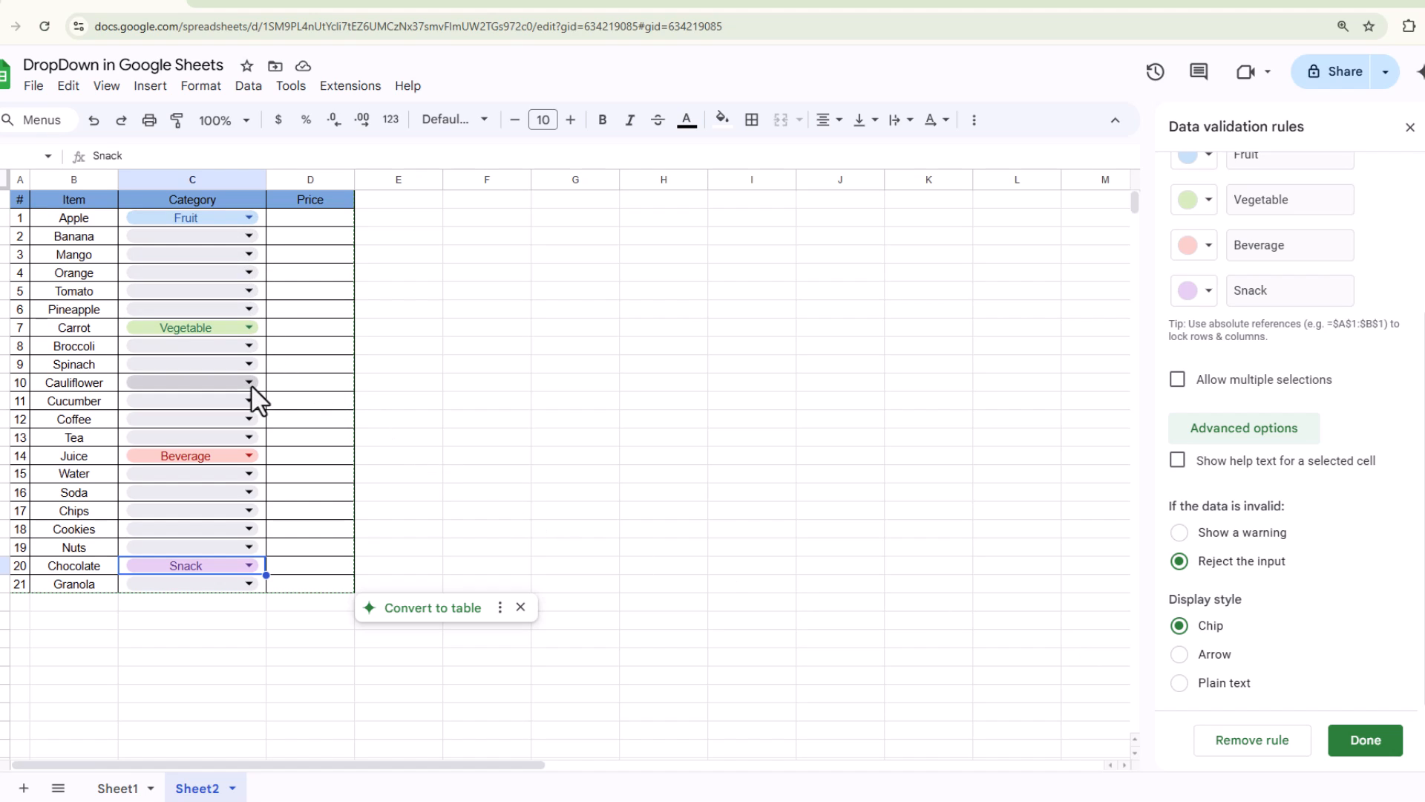
# Step: Try the Arrow and Plain text display styles, view Tomato's category choices, and return the display style to Chip
pyautogui.click(1179, 654)
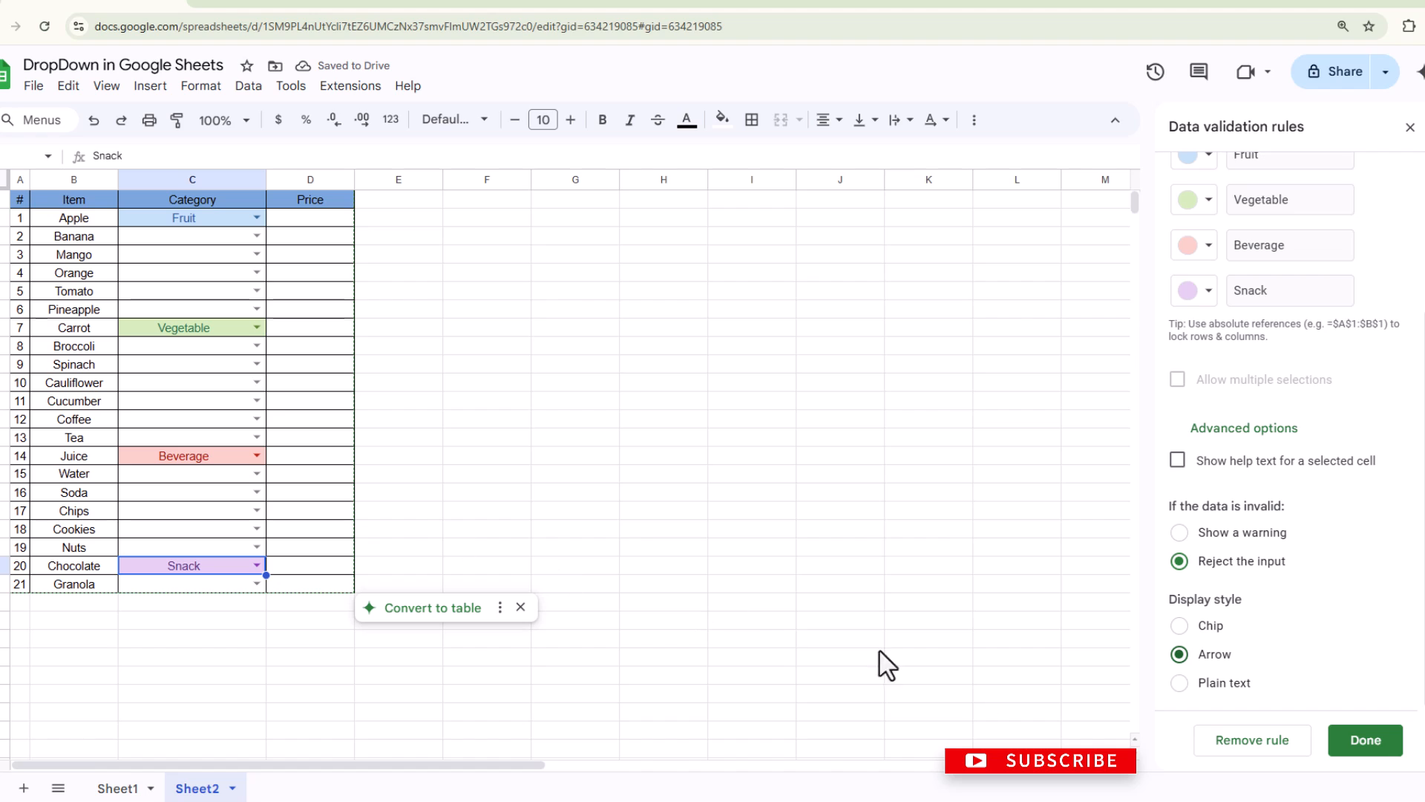
pyautogui.click(1180, 684)
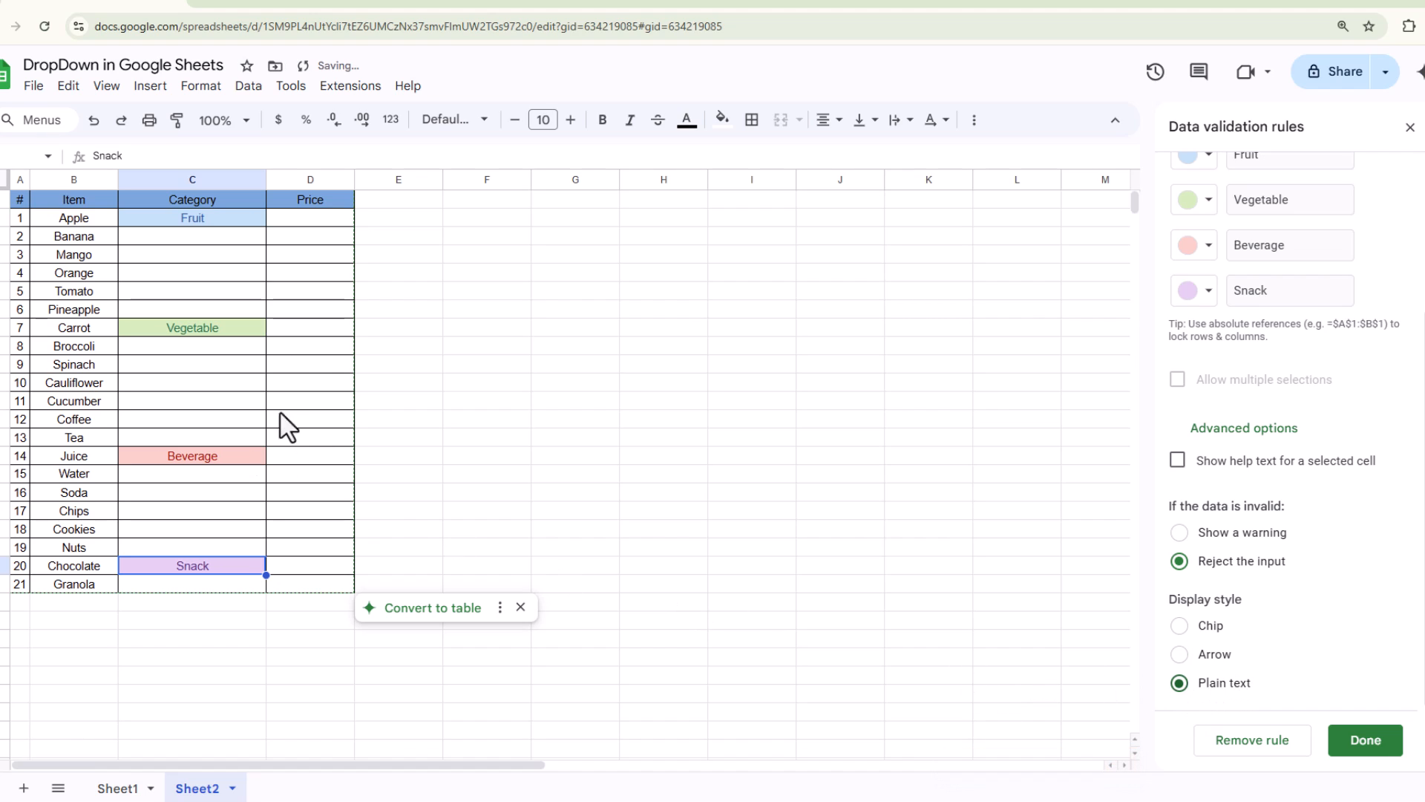
pyautogui.click(226, 290)
pyautogui.doubleClick(226, 292)
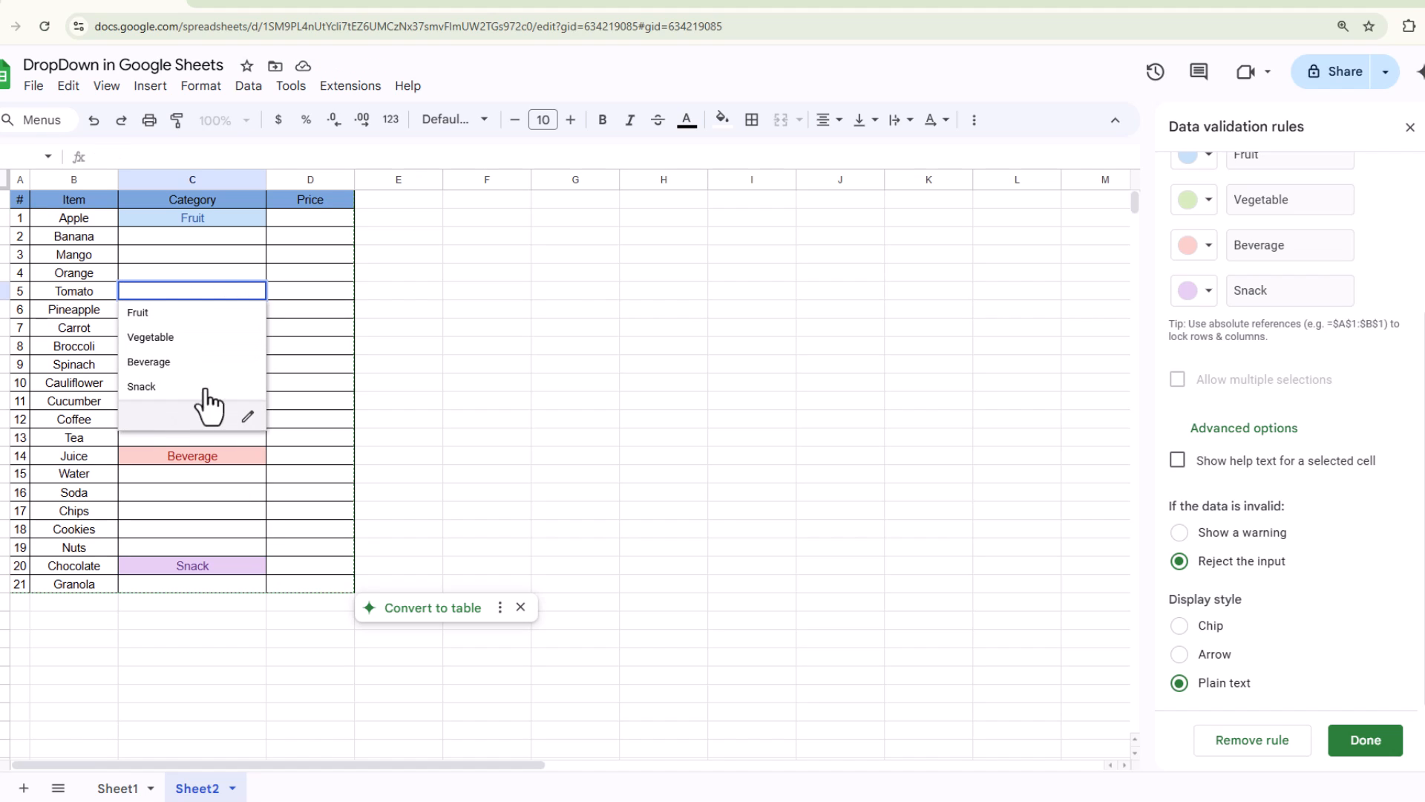
pyautogui.click(410, 346)
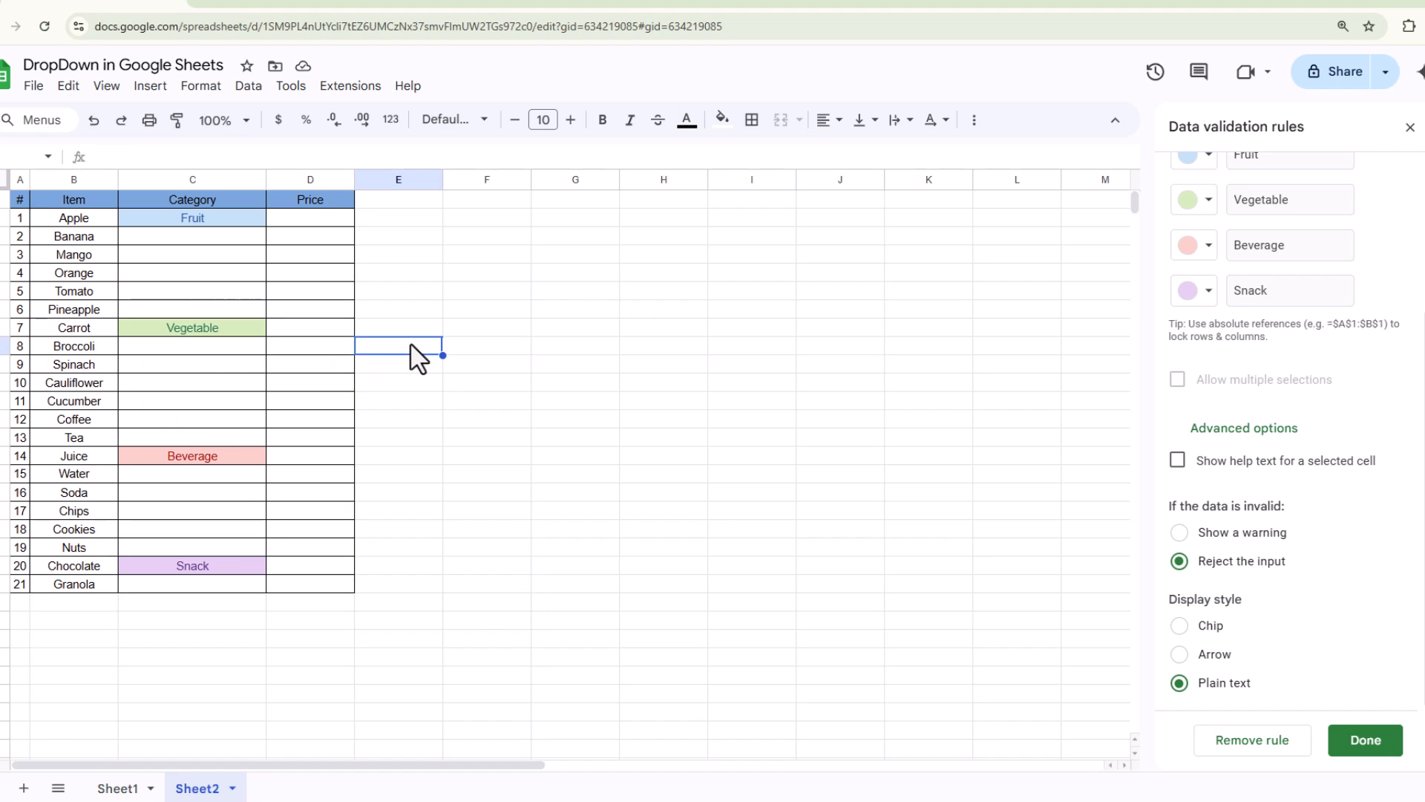
pyautogui.click(1183, 628)
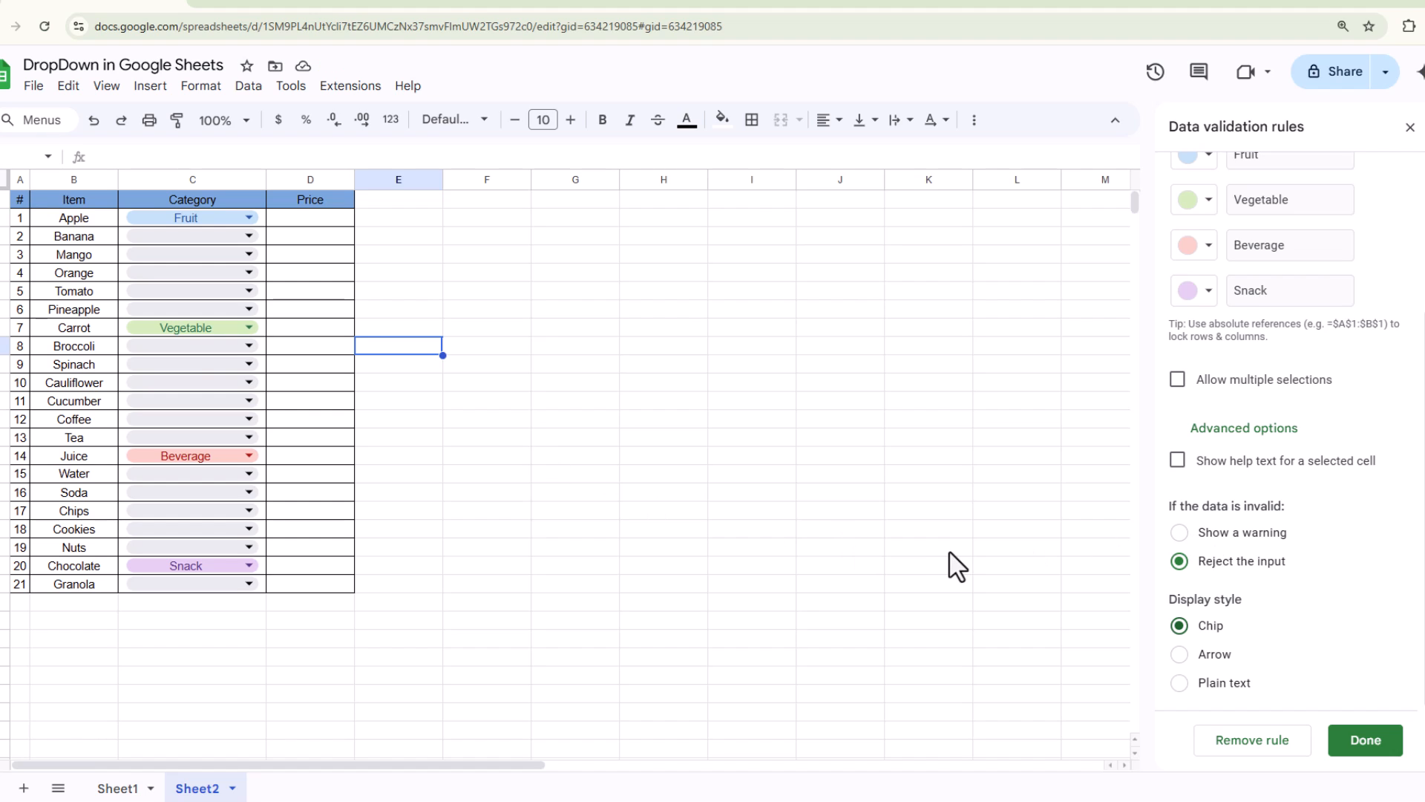
# Step: Try to enter the invalid text "sdsds" as Cauliflower's category while the rule is set to reject invalid input
pyautogui.click(214, 391)
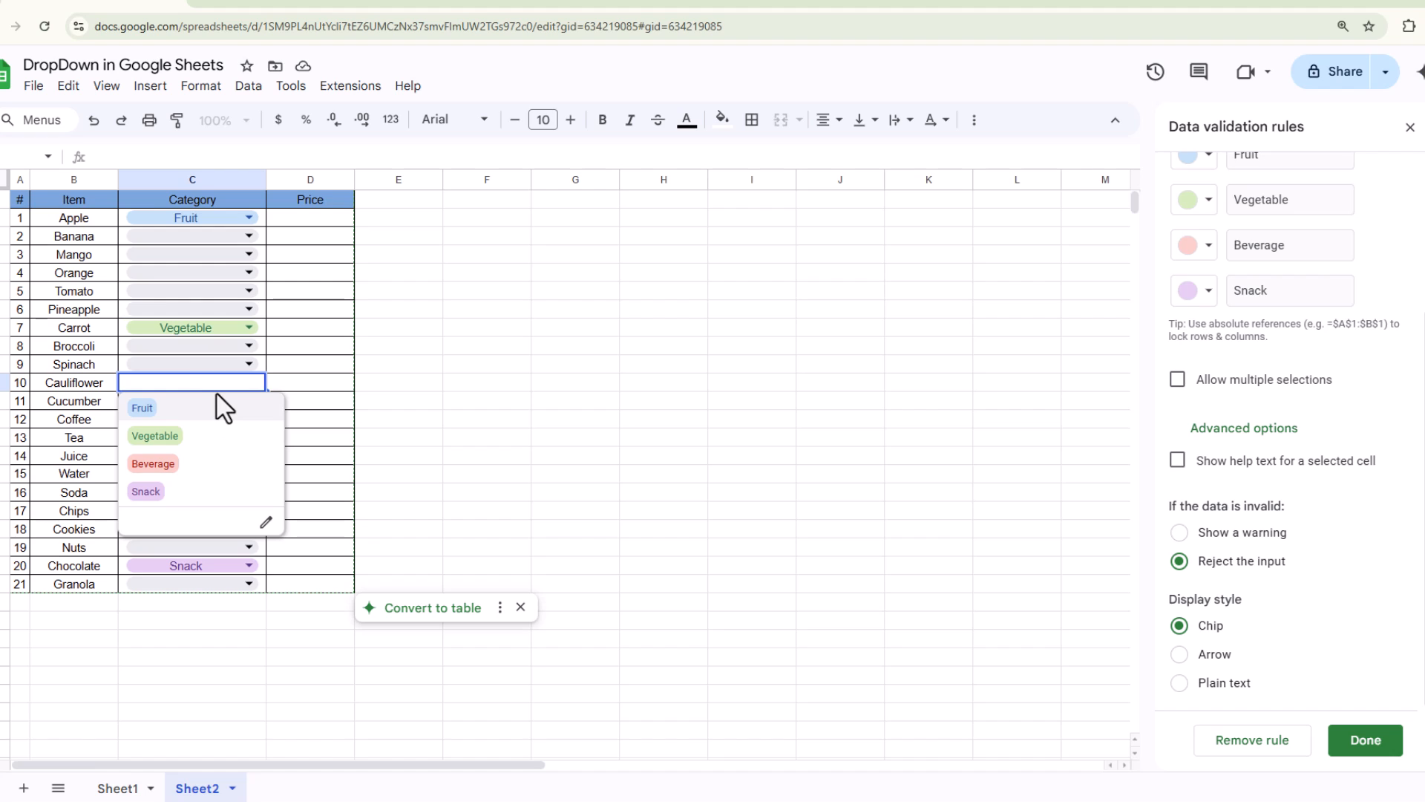
pyautogui.write('sdsds')
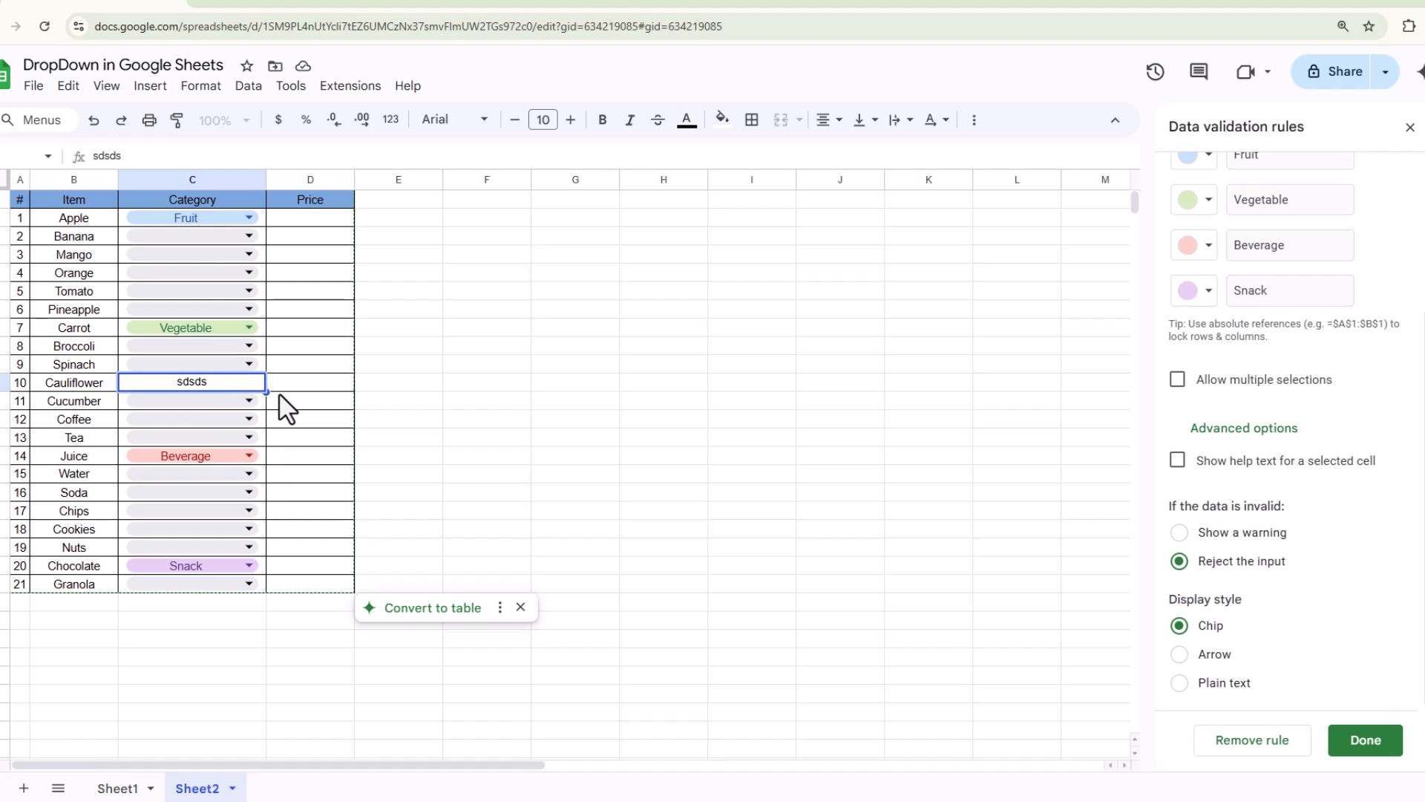
pyautogui.press('Return')
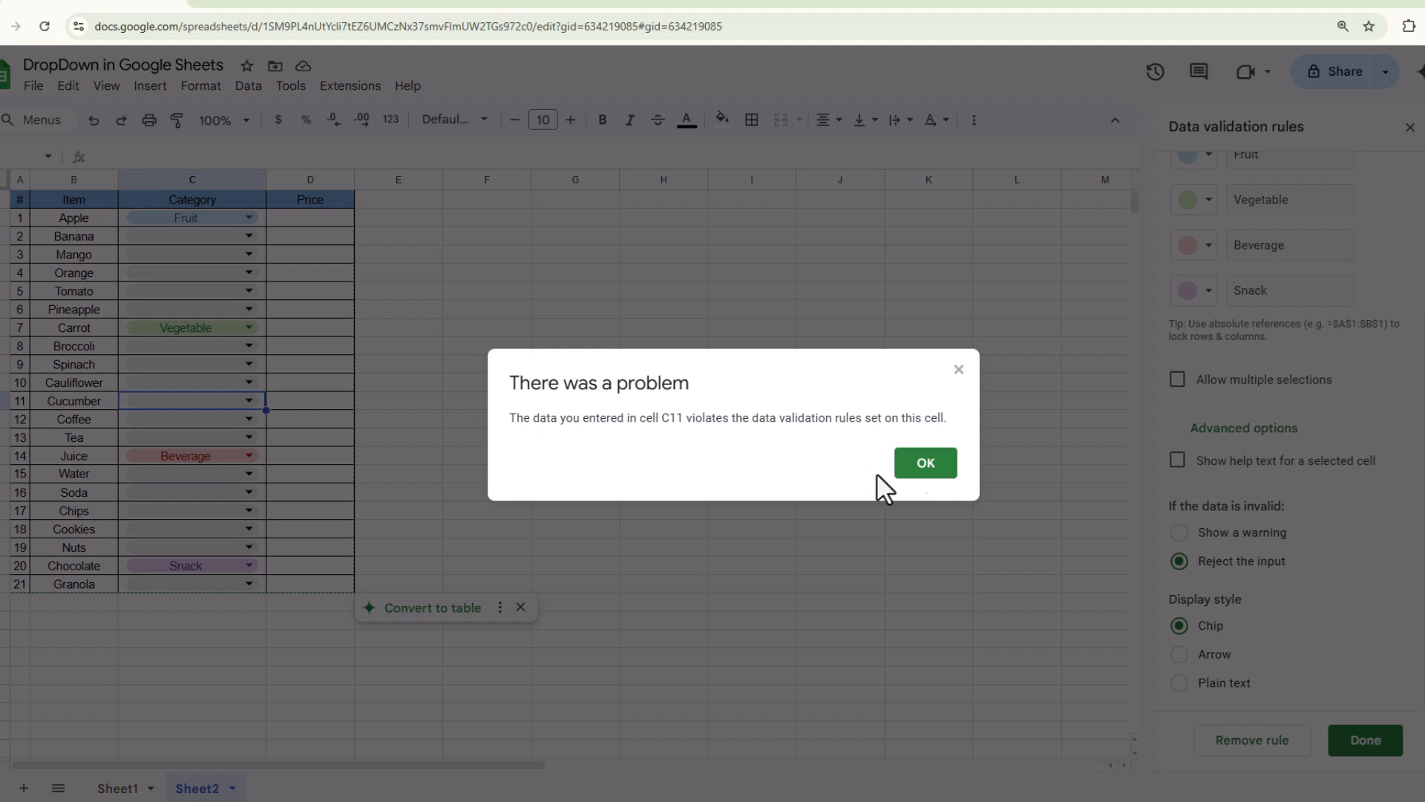
pyautogui.click(924, 469)
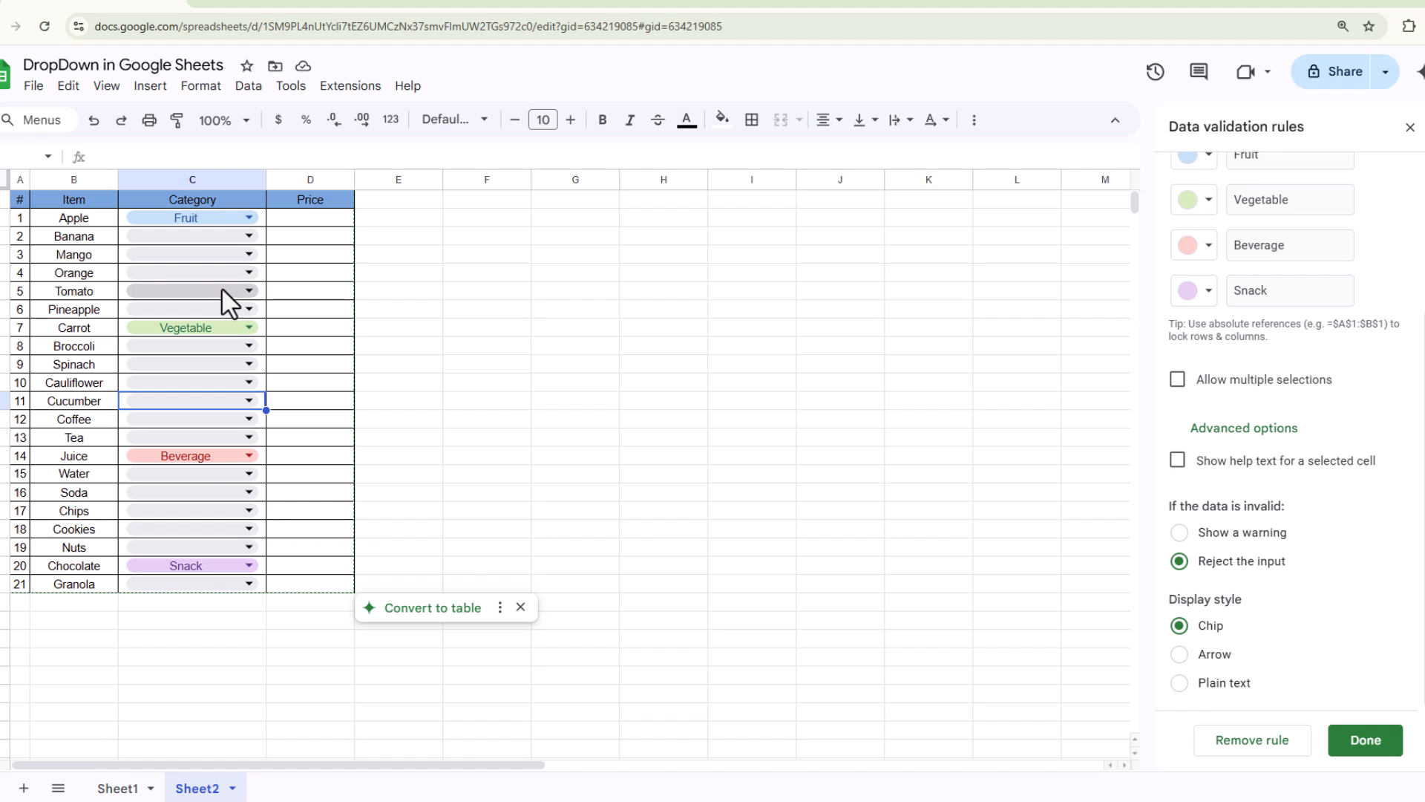
# Step: Set the rule to show a warning for invalid data, then test it by entering "aasd" as Spinach's category
pyautogui.click(250, 220)
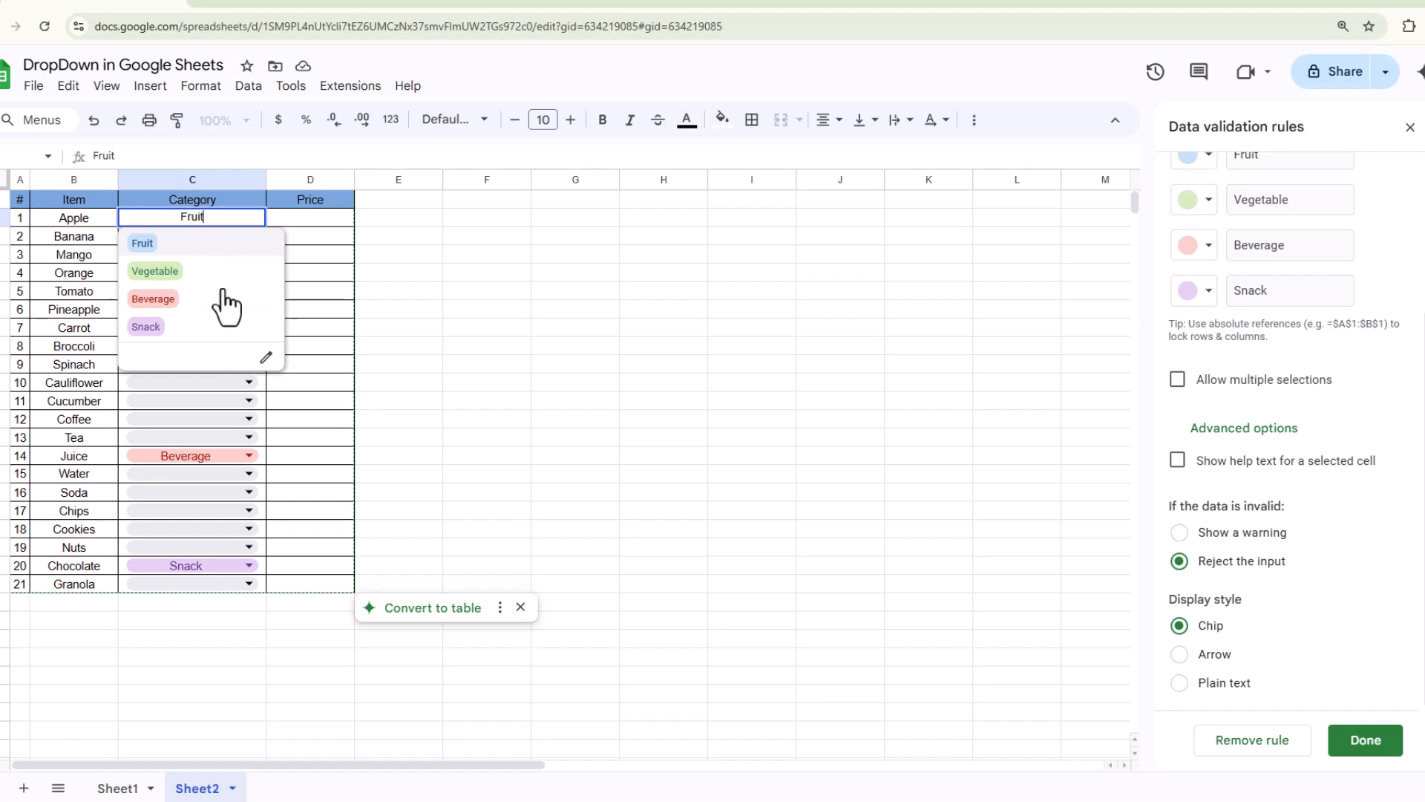
pyautogui.click(338, 331)
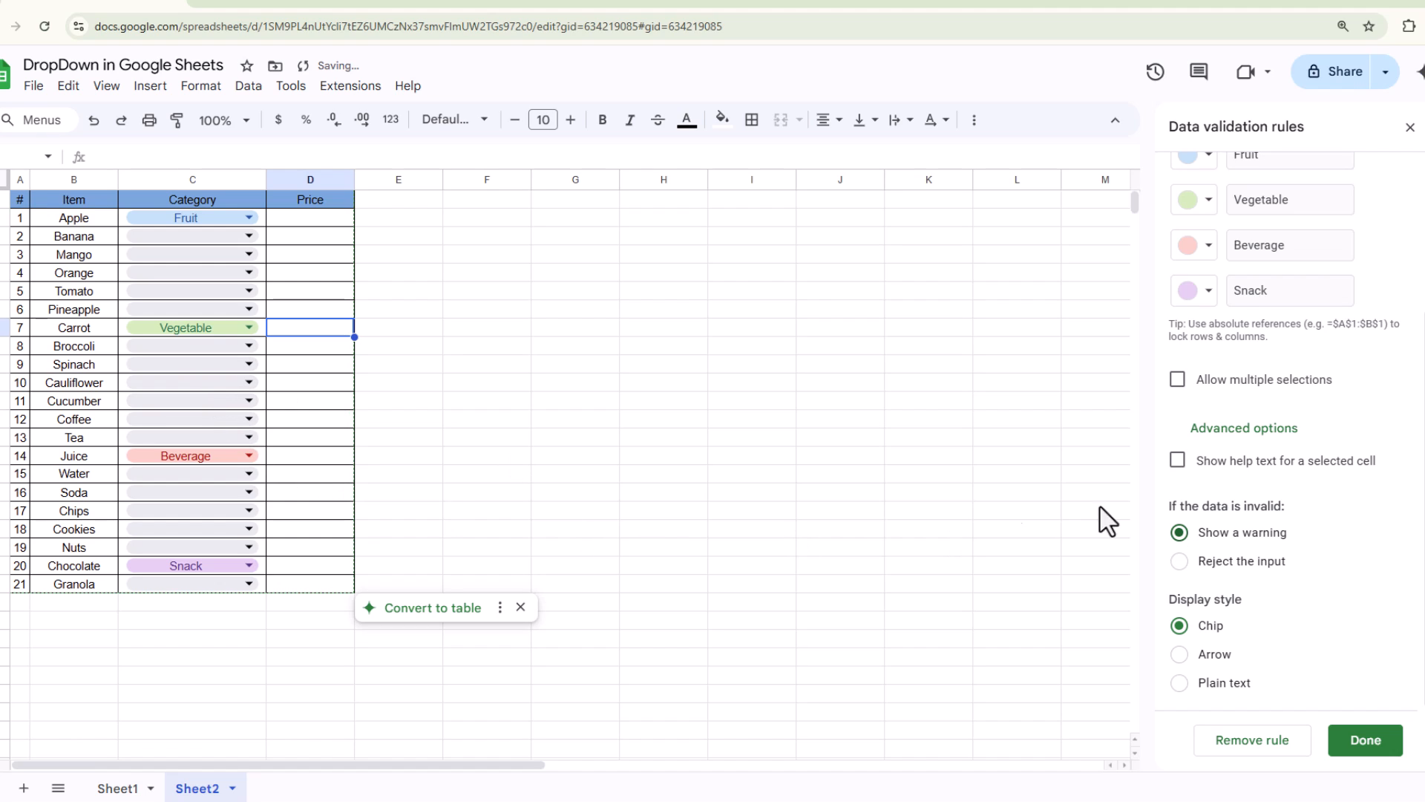
pyautogui.click(152, 371)
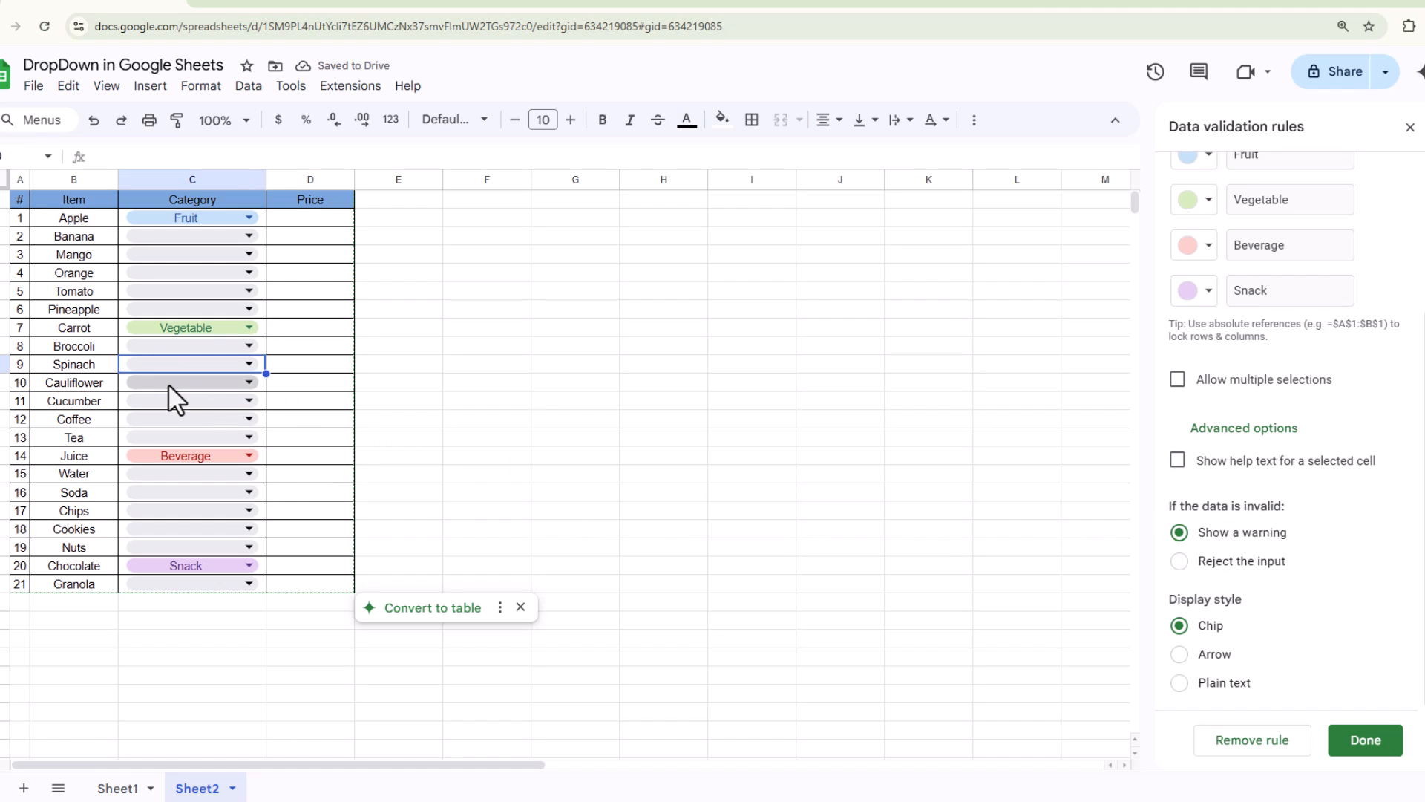
pyautogui.write('aasd')
pyautogui.press('Return')
pyautogui.click(486, 492)
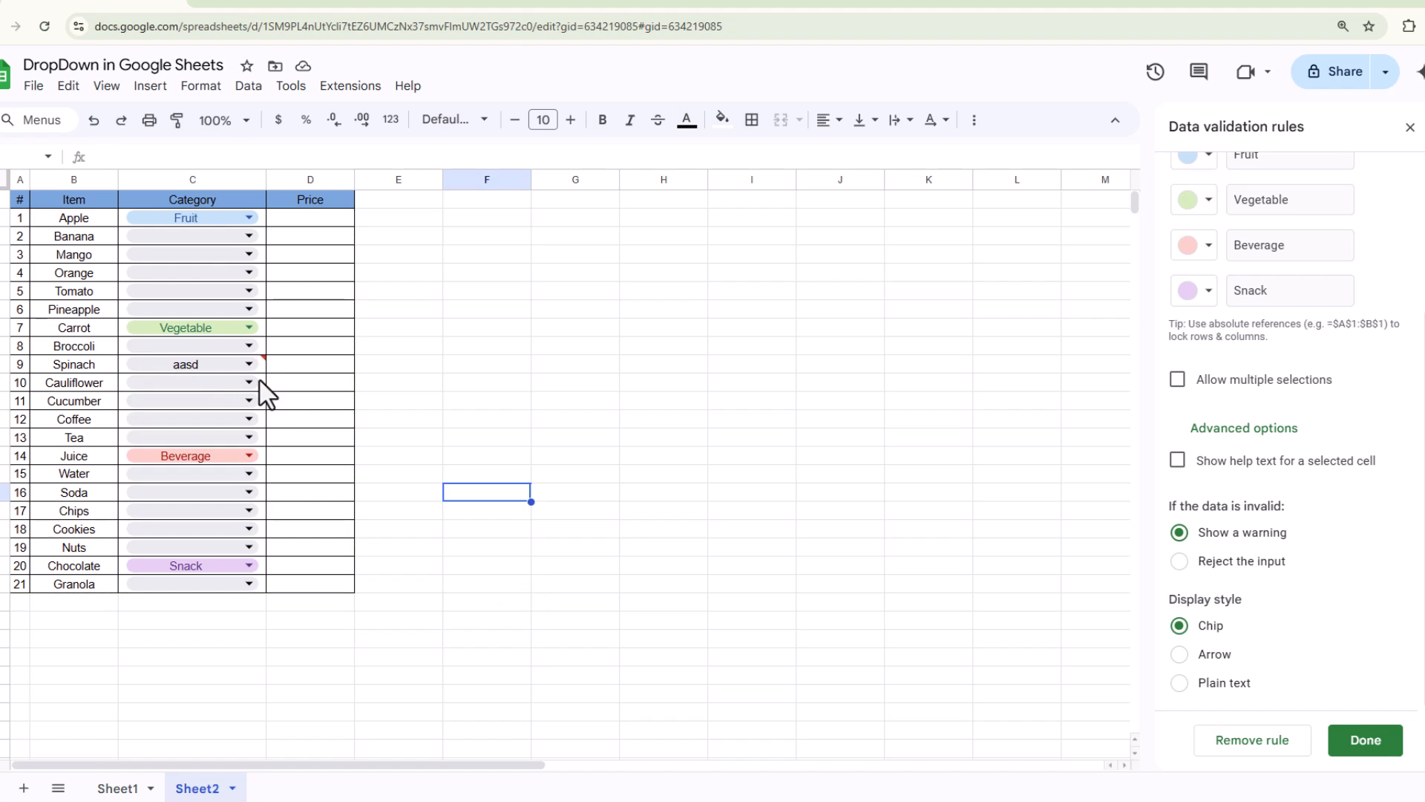
pyautogui.moveTo(259, 371)
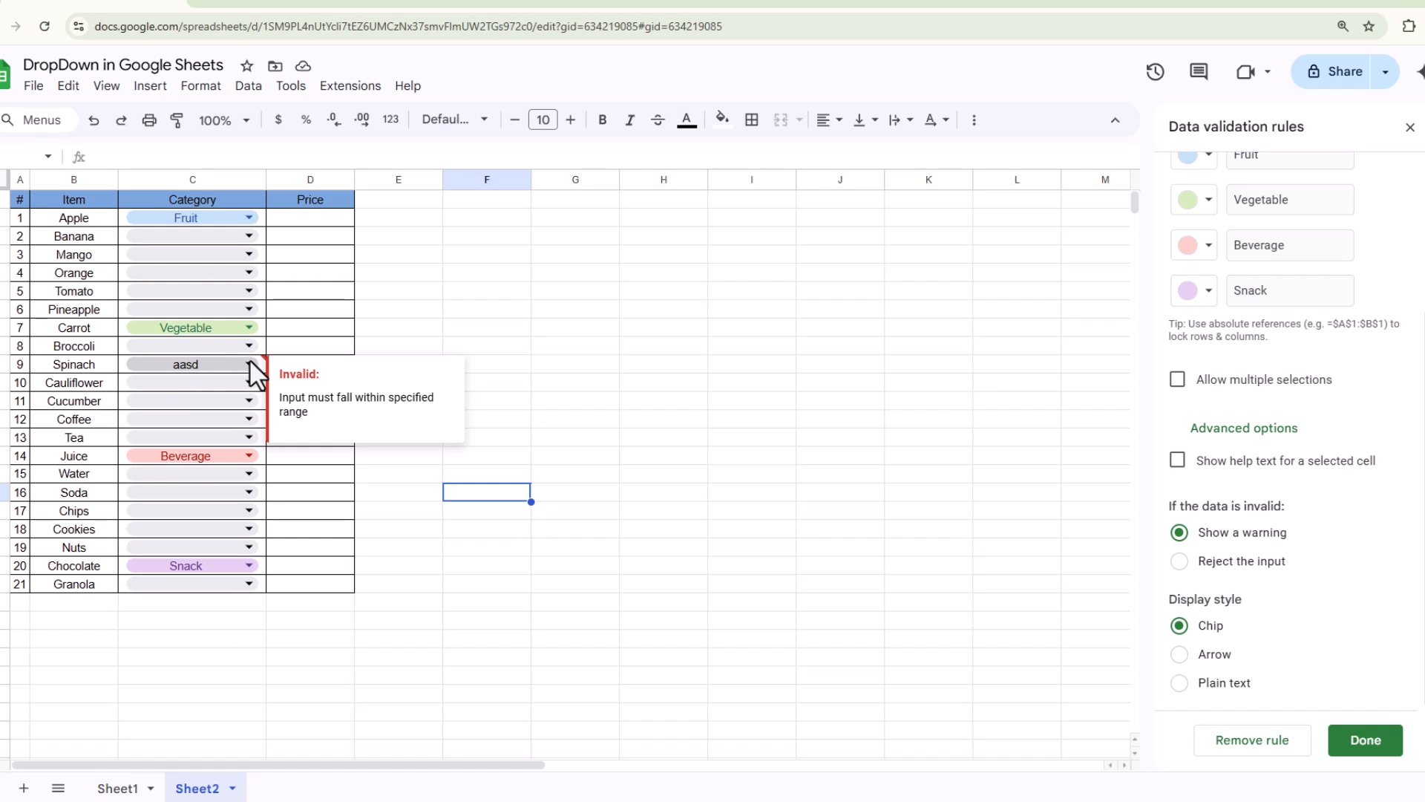
# Step: Replace Spinach's invalid entry with Vegetable and choose Fruit as Tomato's category
pyautogui.hotkey('ctrl', 'z')
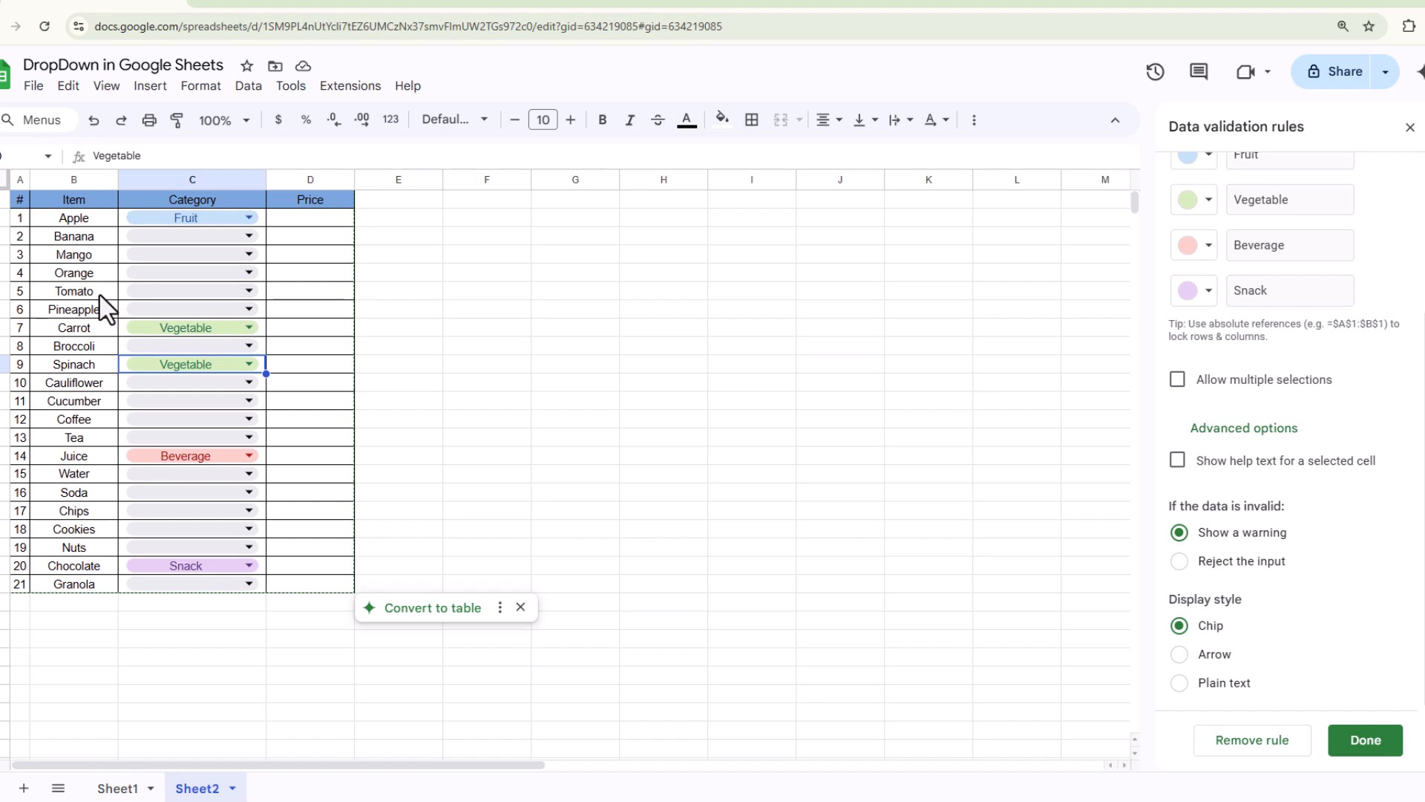
pyautogui.click(250, 292)
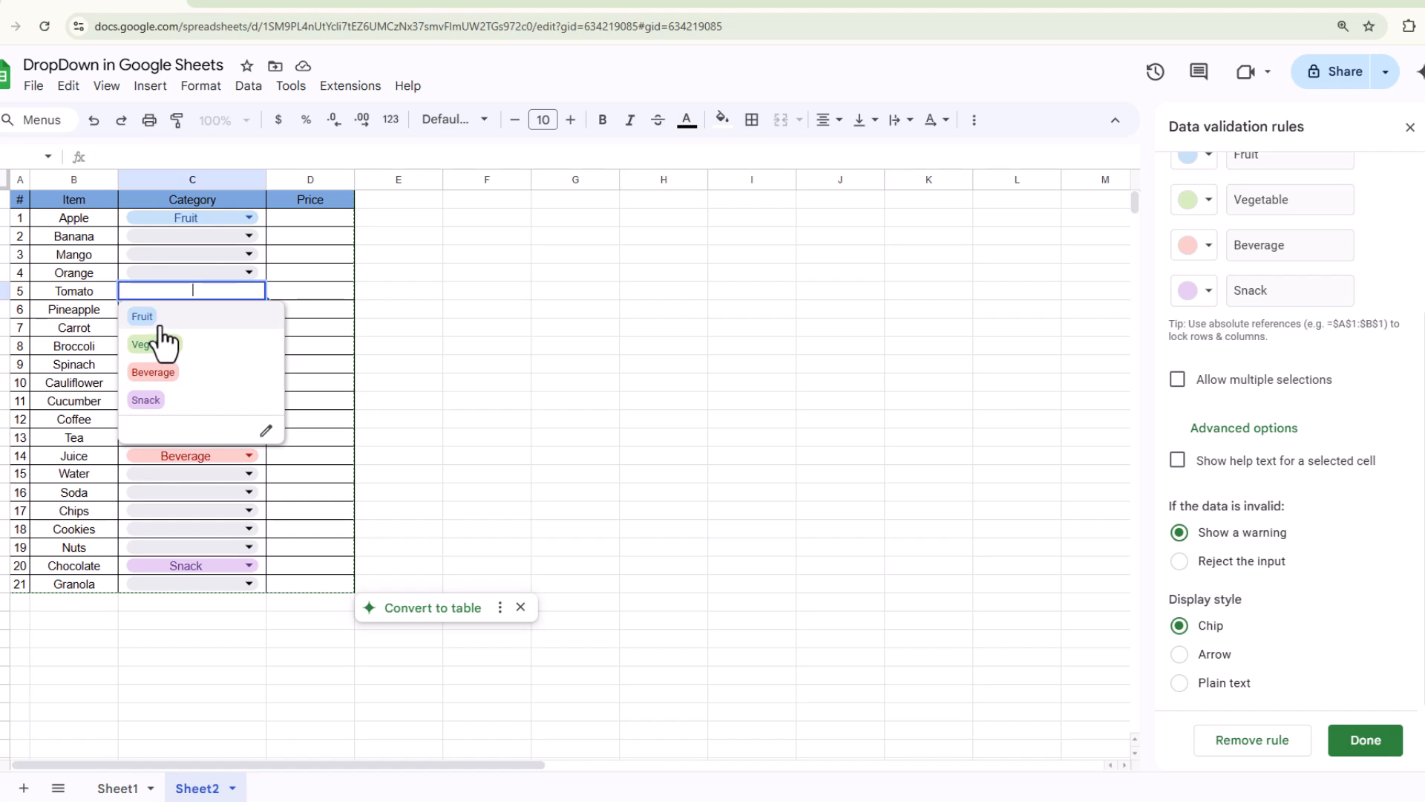
pyautogui.click(160, 327)
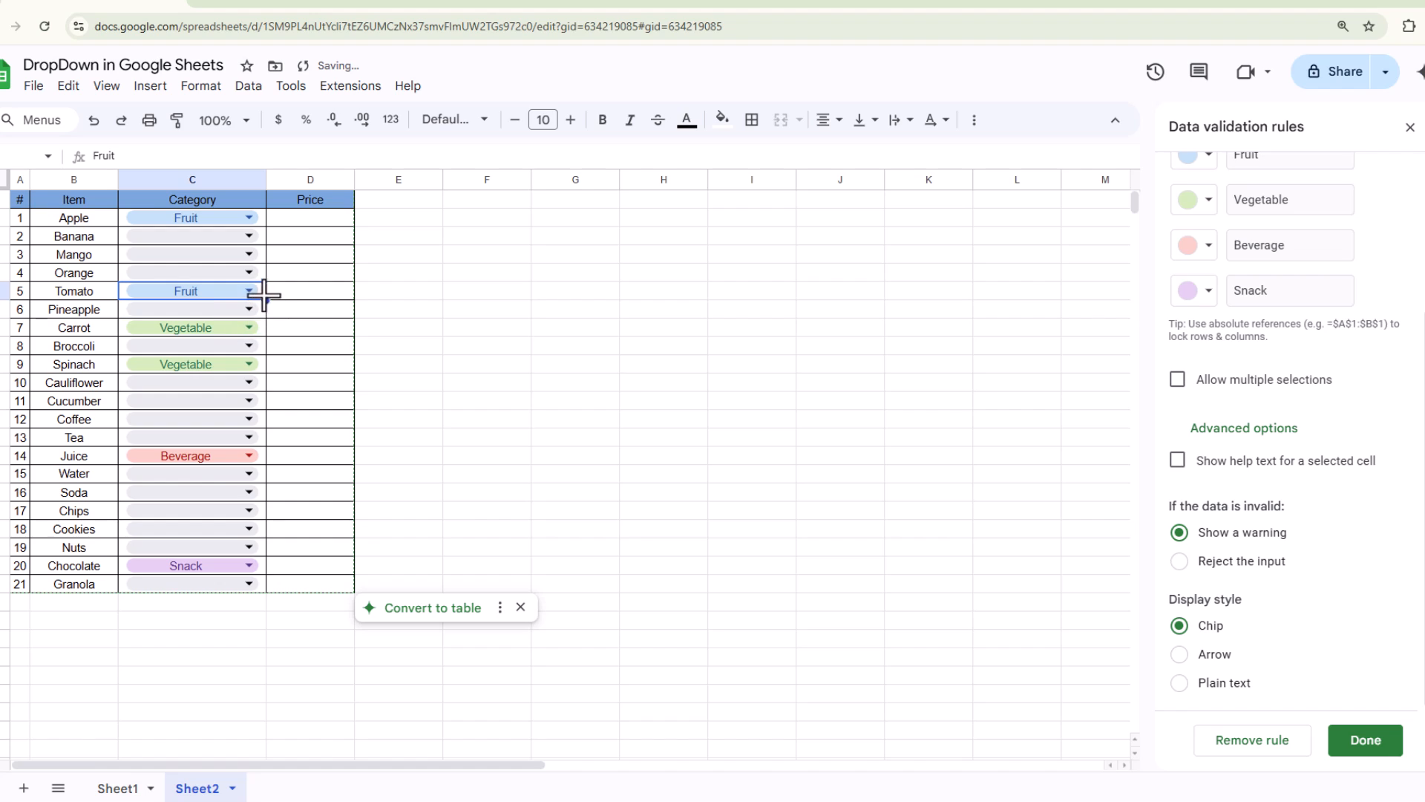
pyautogui.click(248, 293)
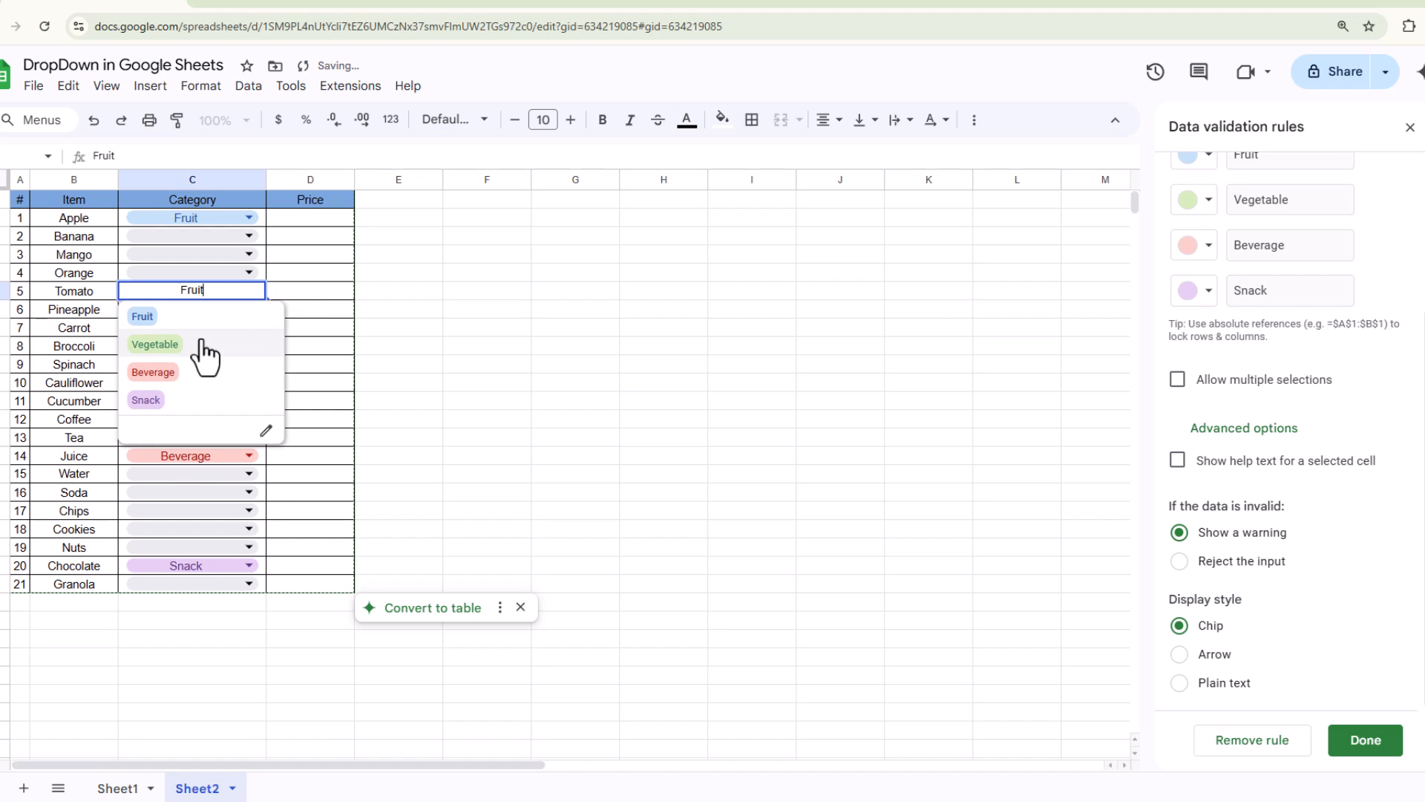
pyautogui.click(293, 292)
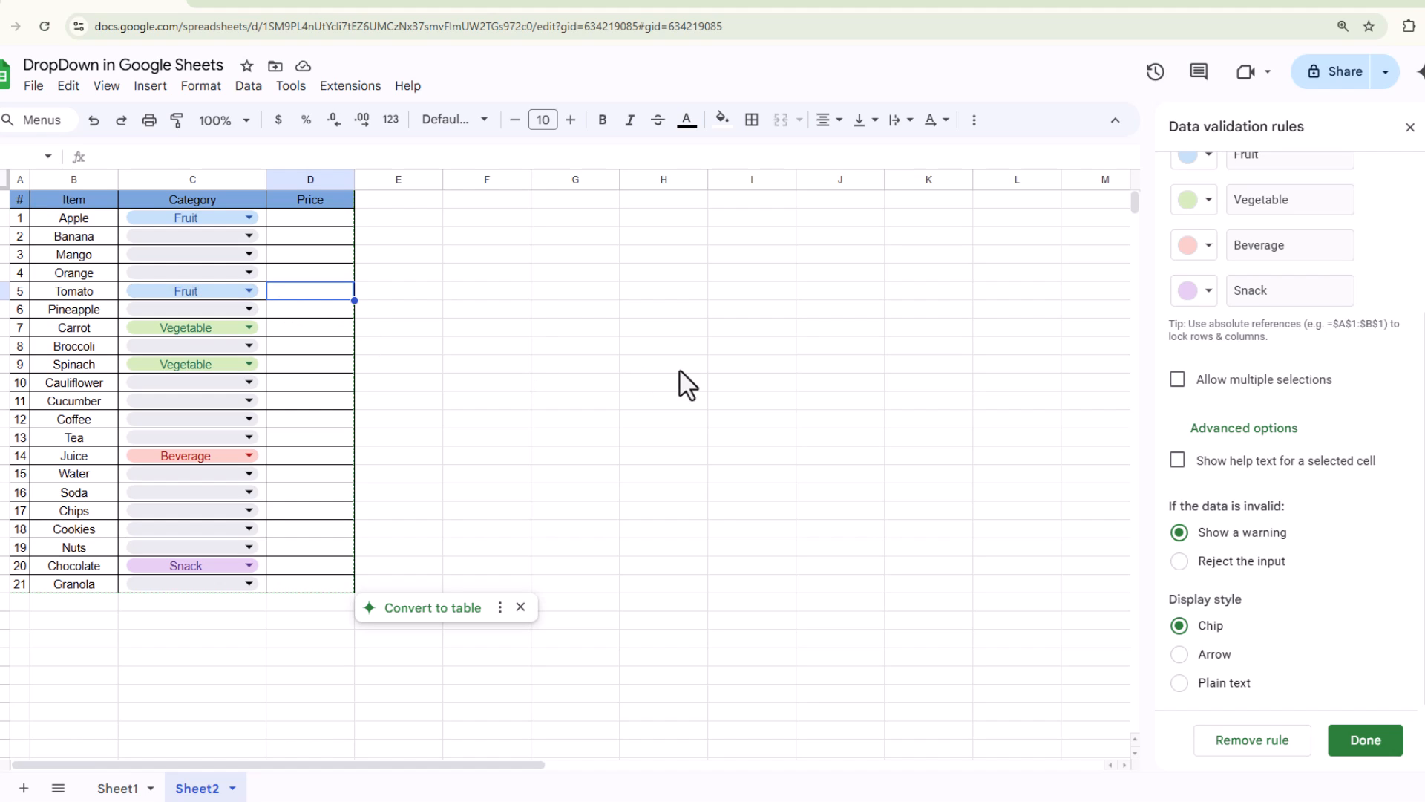
# Step: Allow multiple selections in the rule and add Vegetable to Tomato's Fruit category, trying Beverage and Snack before deselecting them
pyautogui.click(1178, 381)
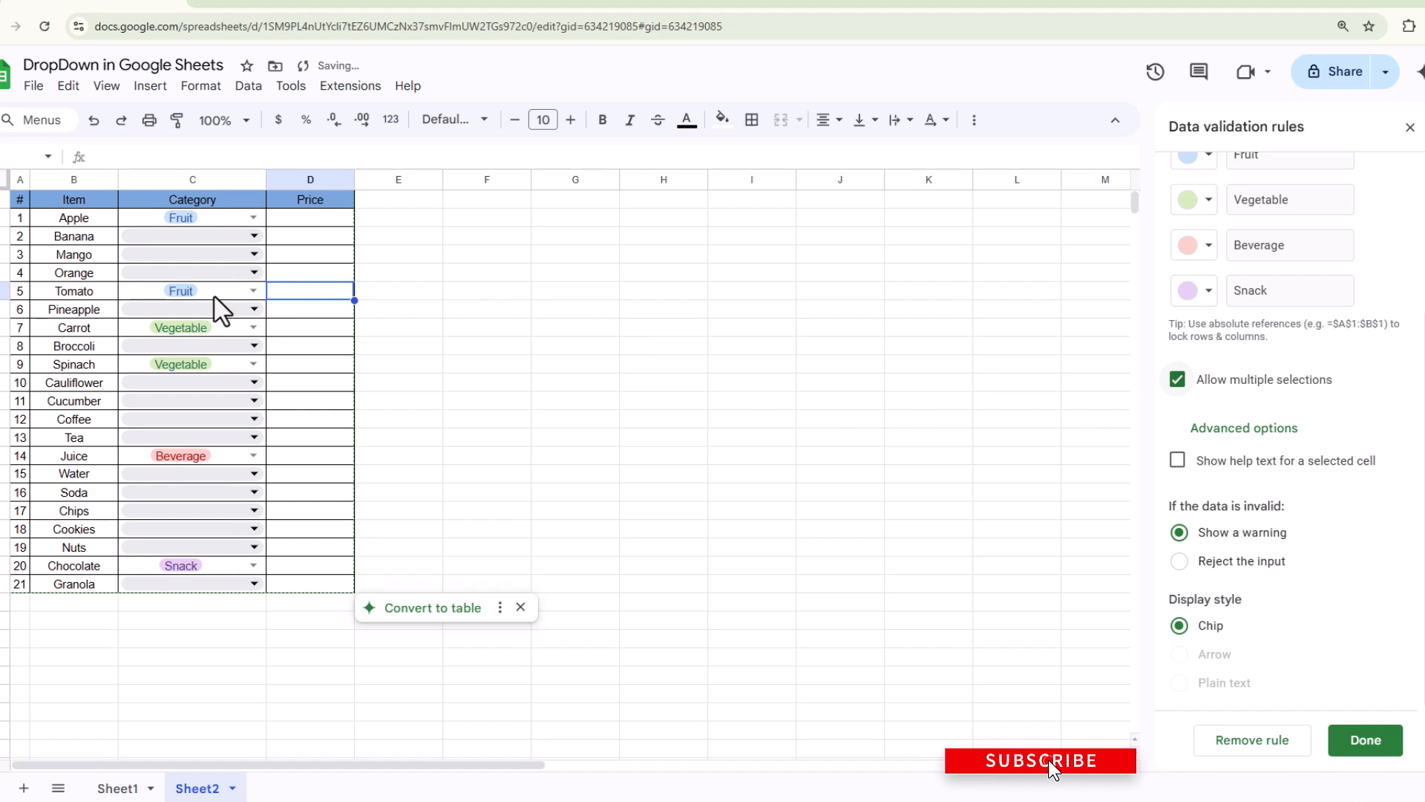
pyautogui.click(254, 290)
pyautogui.click(219, 375)
pyautogui.click(199, 403)
pyautogui.click(189, 431)
pyautogui.click(208, 404)
pyautogui.click(204, 431)
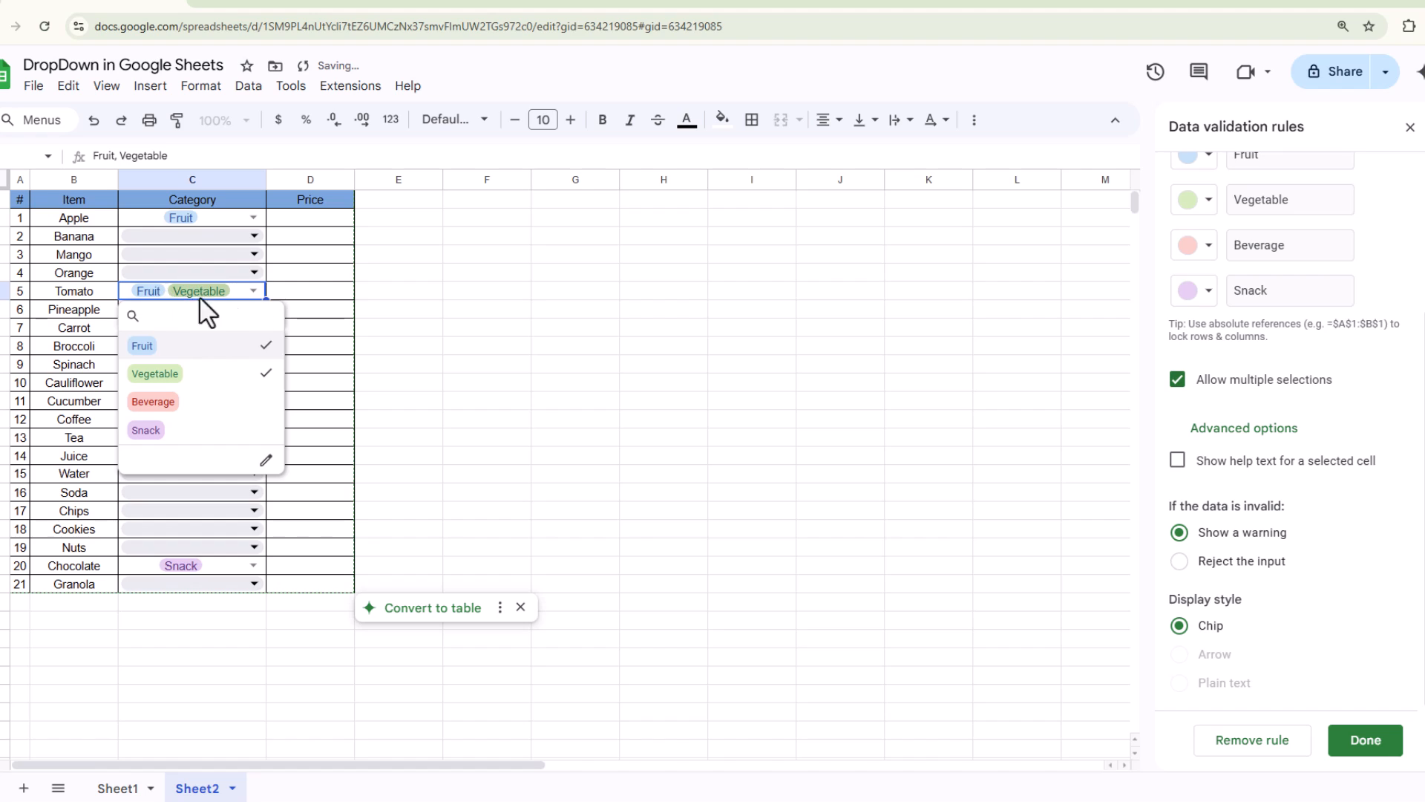
pyautogui.click(382, 295)
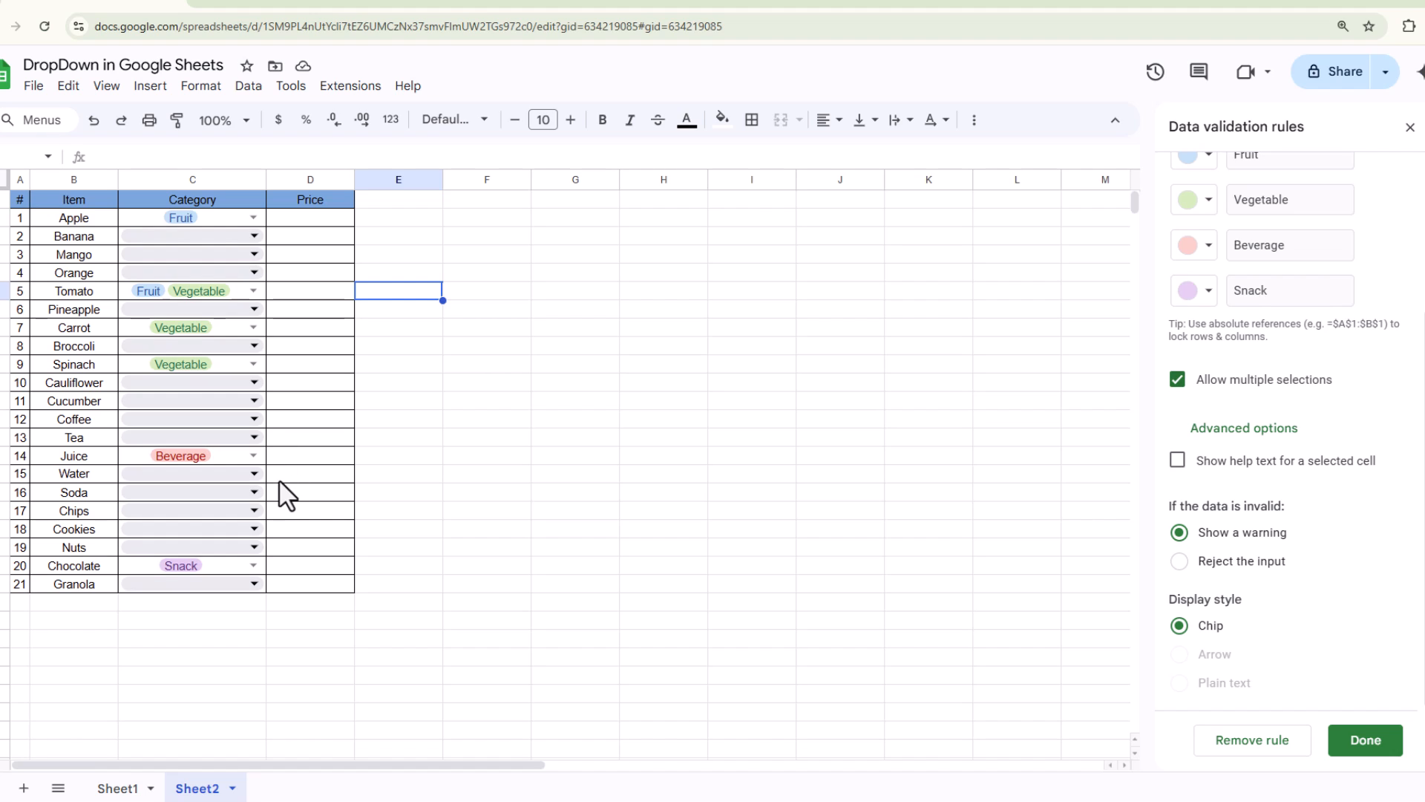
# Step: Remove the dropdown rule from the Category column, leaving the chosen categories in place
pyautogui.click(1243, 738)
pyautogui.click(382, 497)
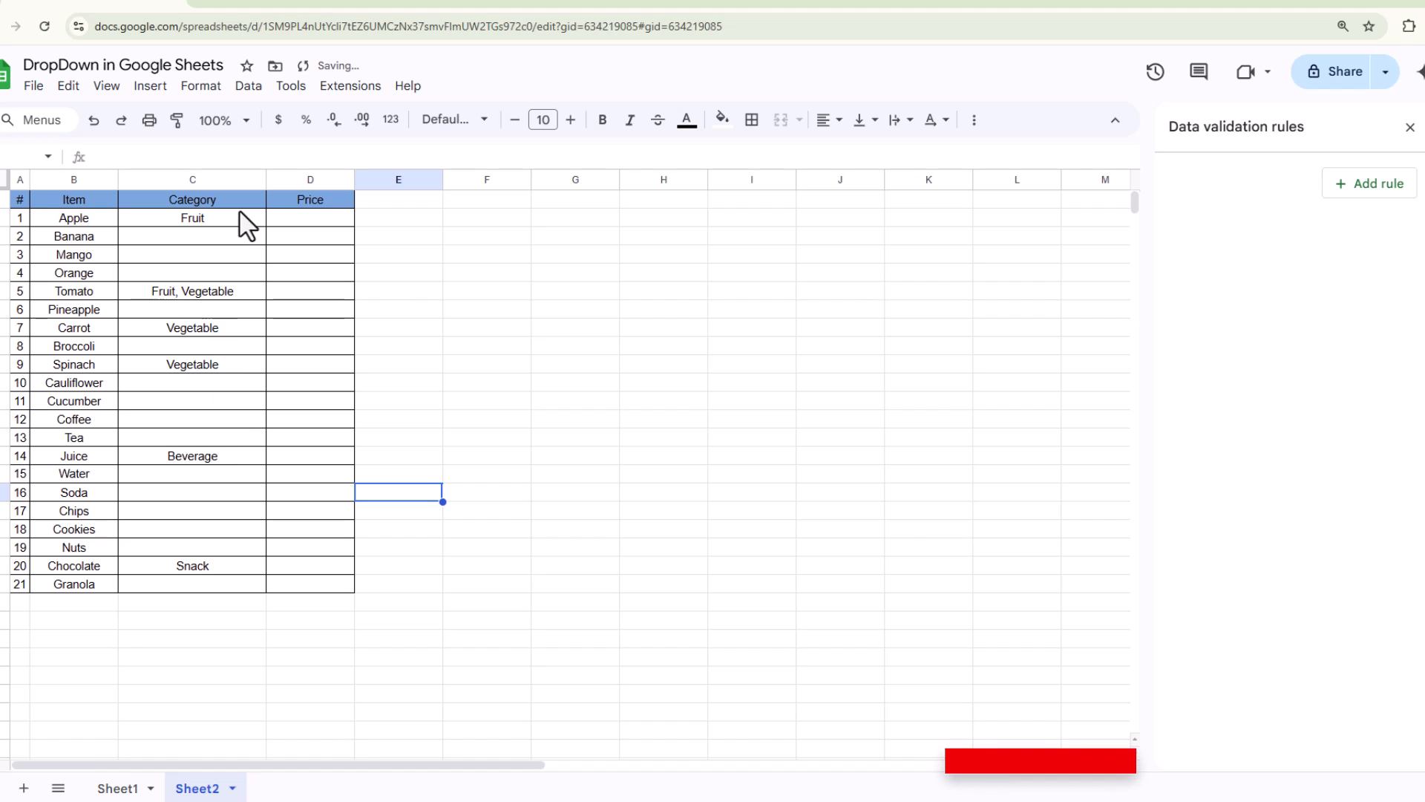